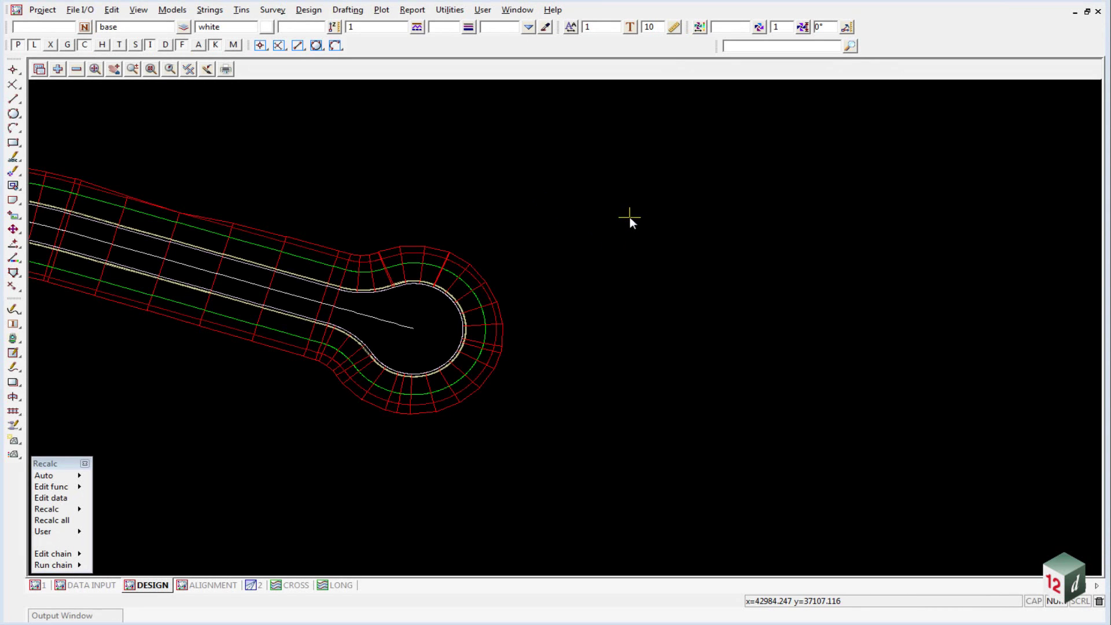
- Fit the whole road network in view, then zoom in on the widening's cross-section lines
left_click(95, 69)
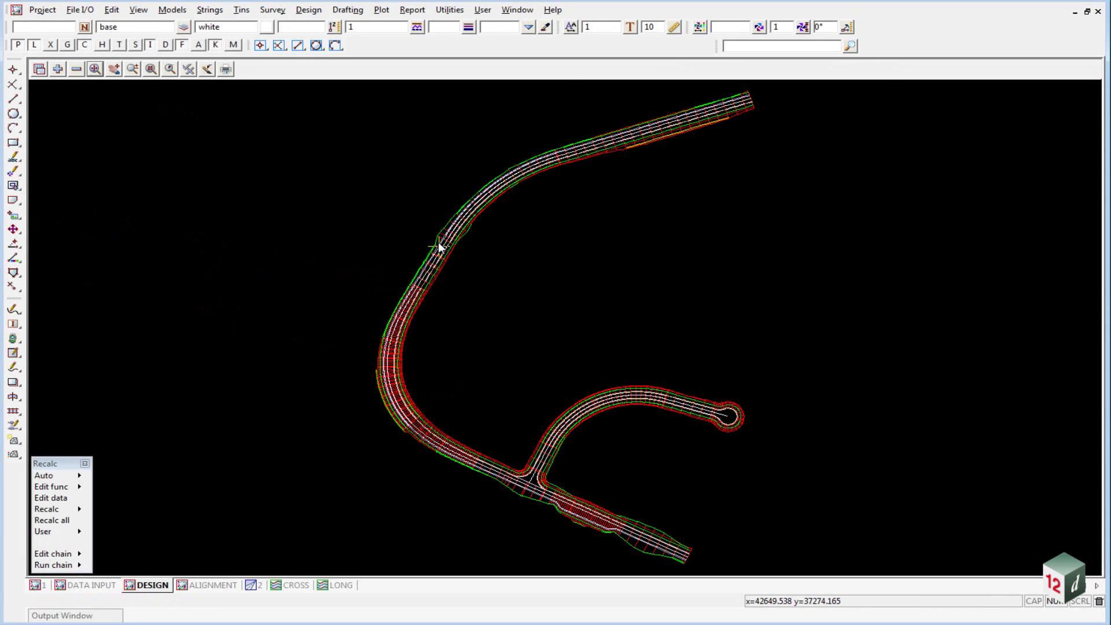
scroll(440, 246, "up", 5)
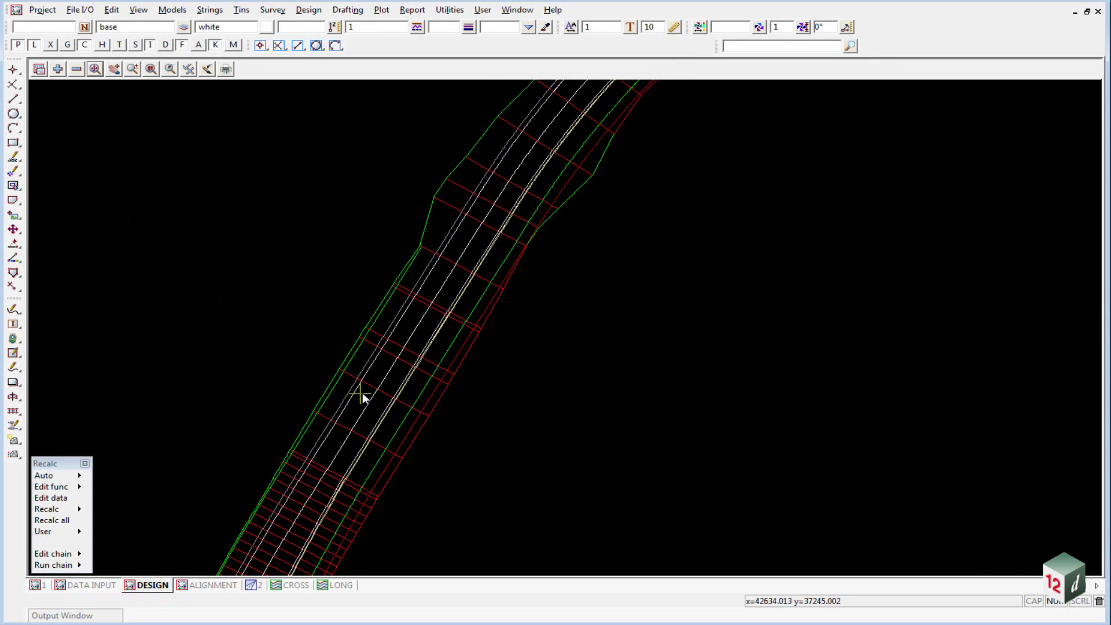
- Rerun the ROAD1 template function with section separation 2
left_click(76, 488)
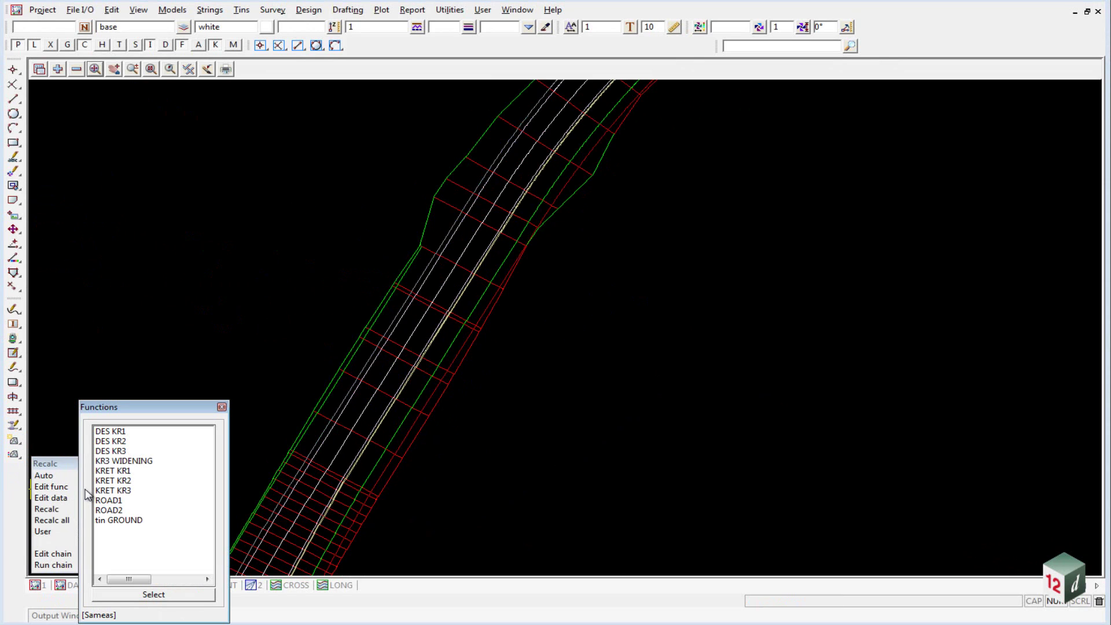
double_click(119, 501)
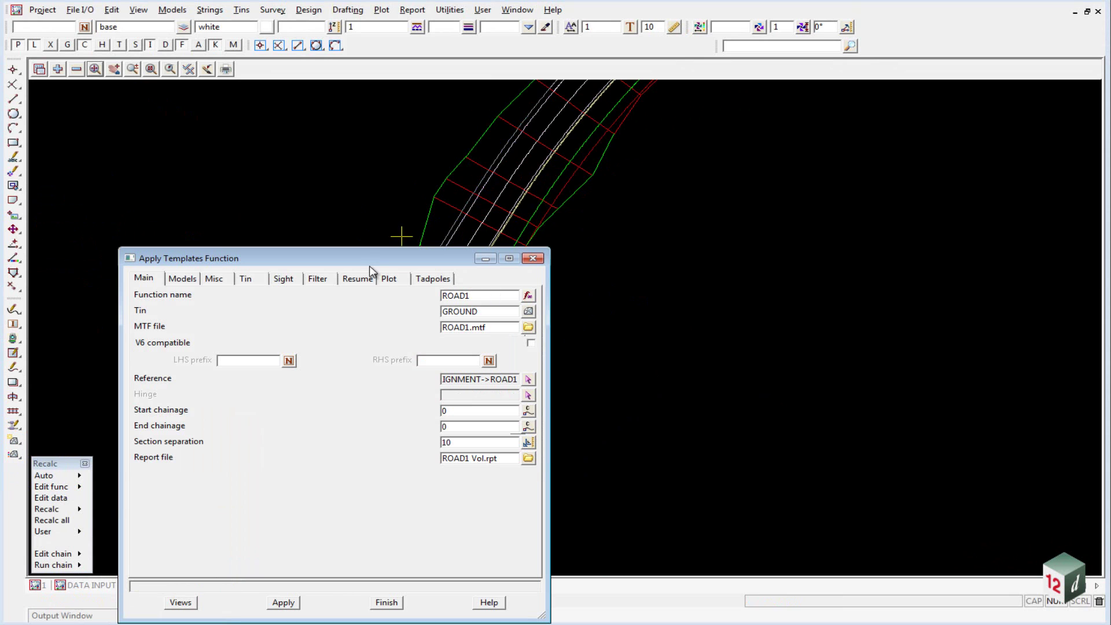
left_click_drag(530, 255, 800, 99)
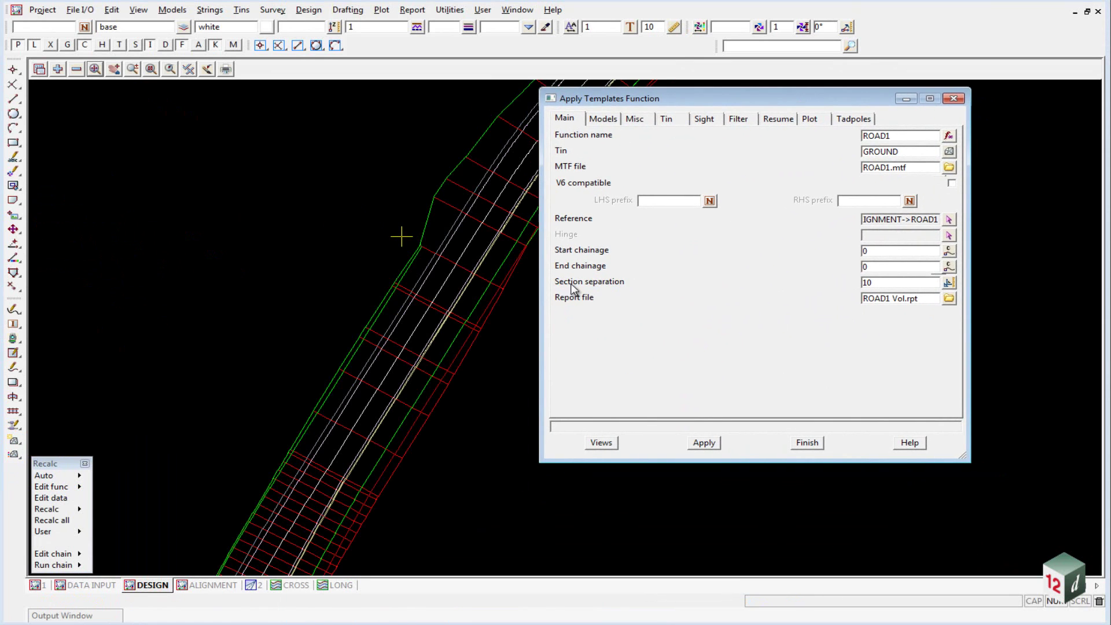
double_click(873, 284)
left_click(704, 444)
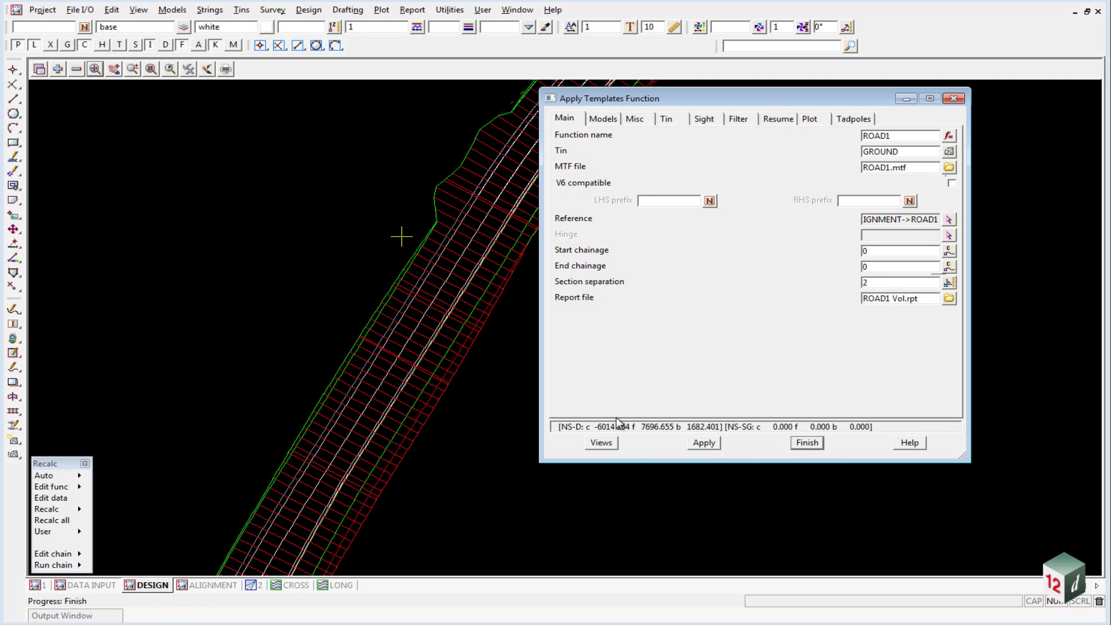
- Rerun the ROAD2 template function with section separation 2
left_click(948, 136)
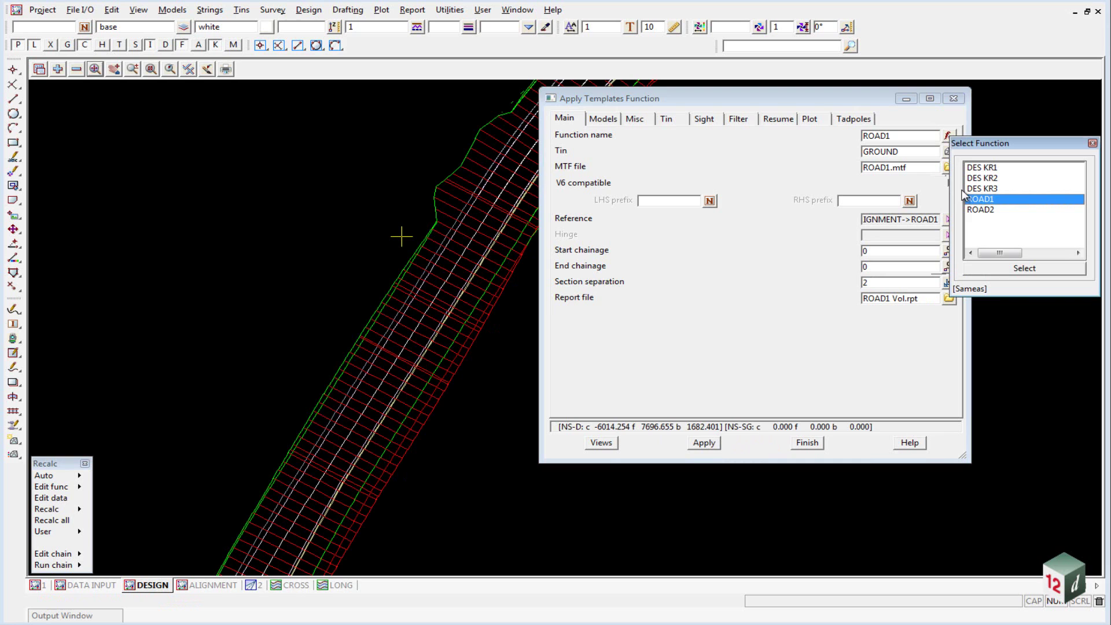
left_click(981, 210)
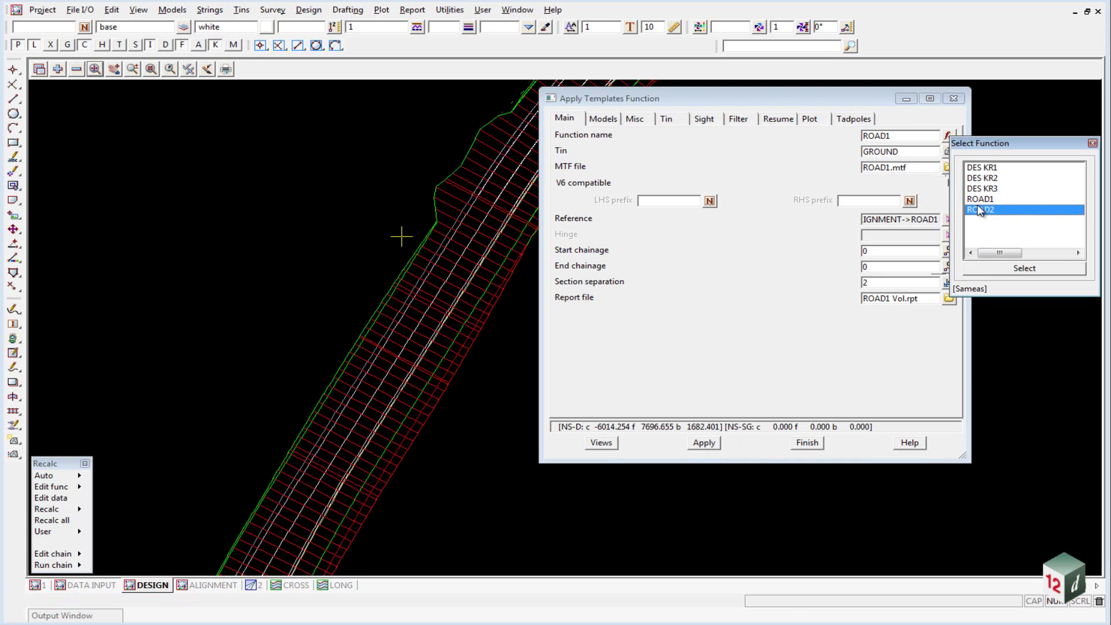
double_click(981, 211)
double_click(880, 282)
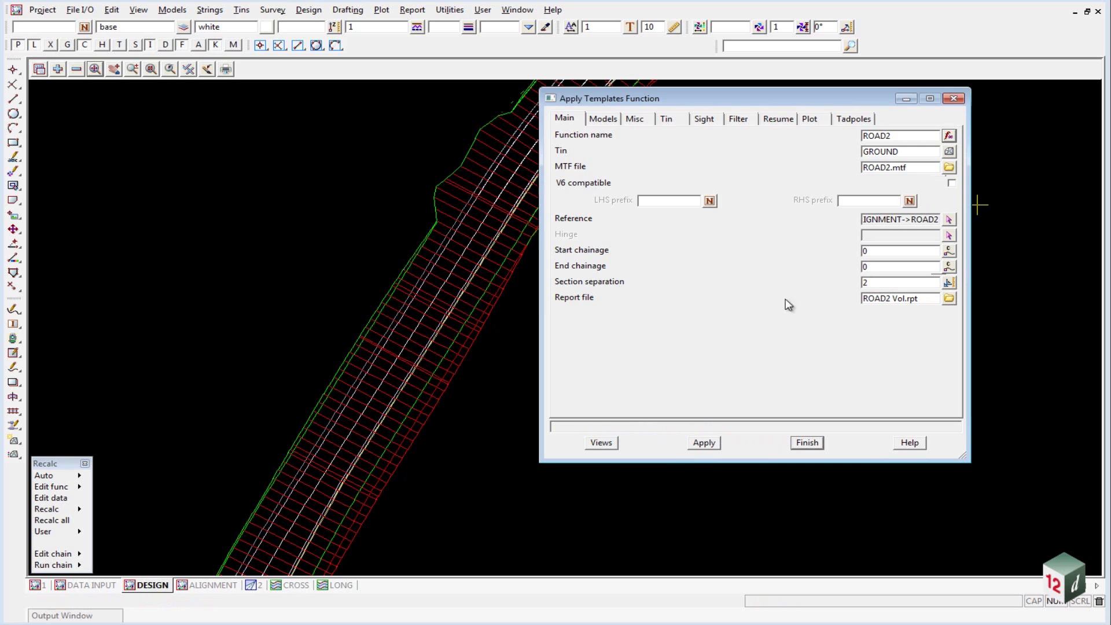
left_click(691, 444)
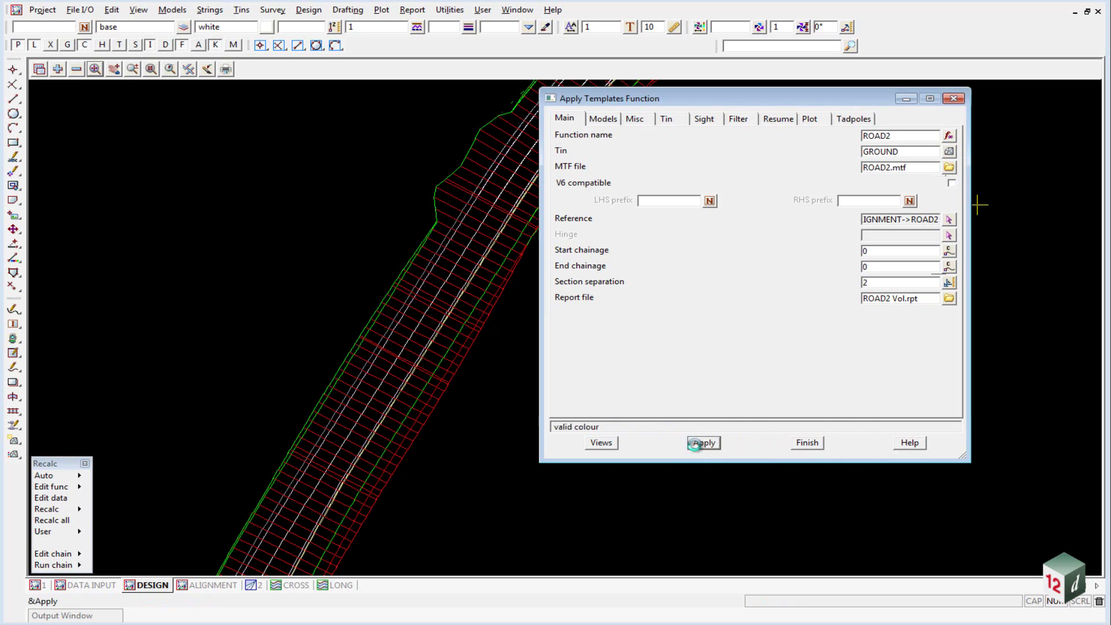
- Close the template function dialog and zoom to extents to show the full road design
left_click(807, 443)
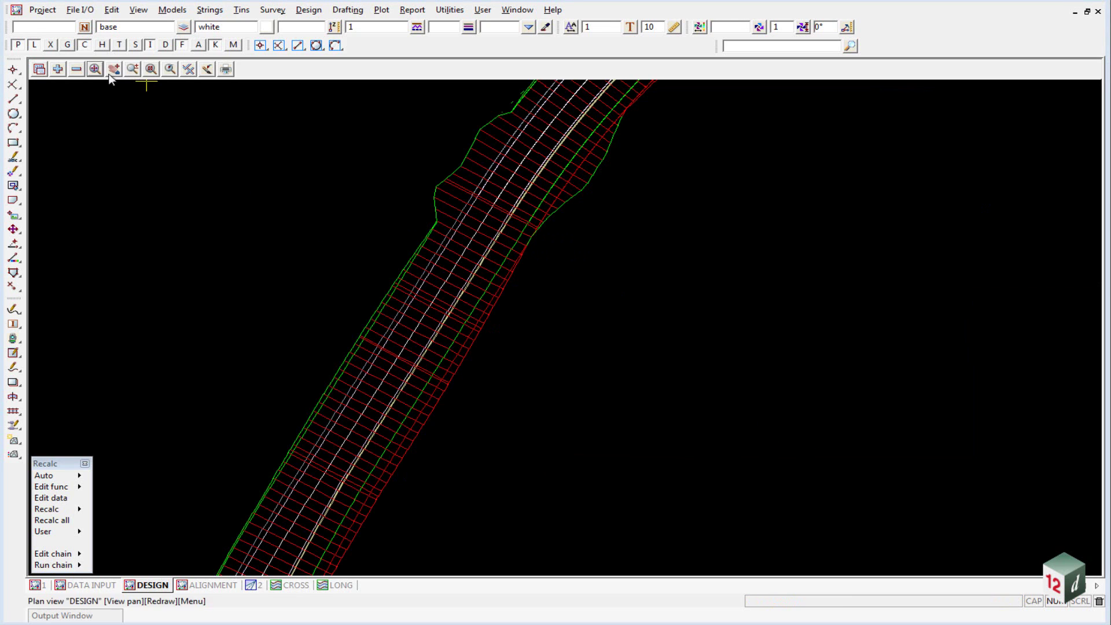
left_click(93, 69)
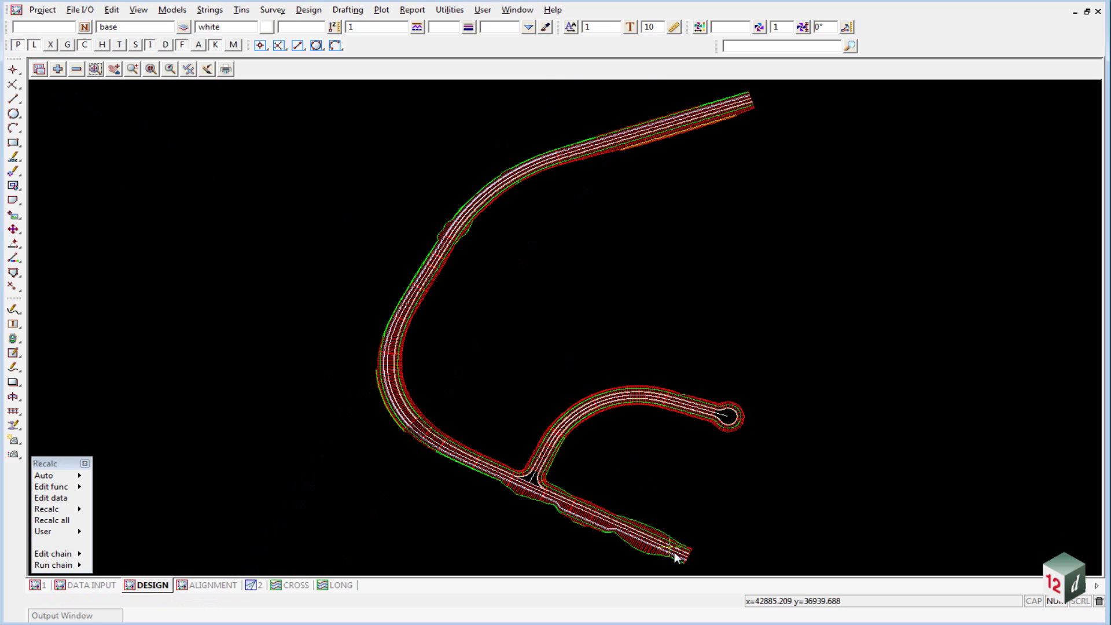
left_click(76, 68)
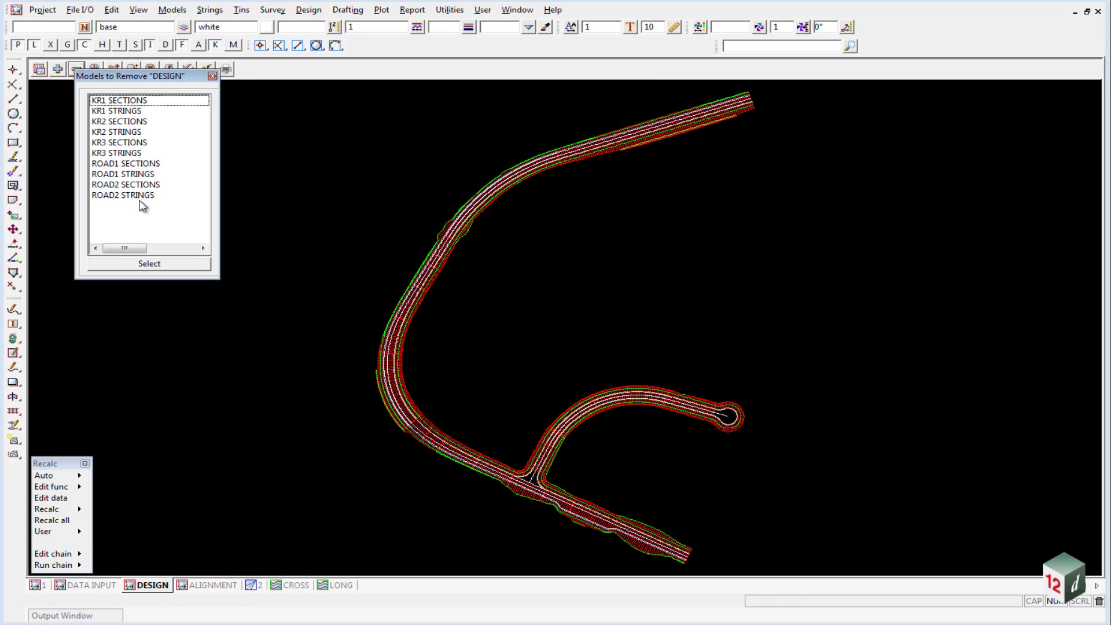
left_click(151, 264)
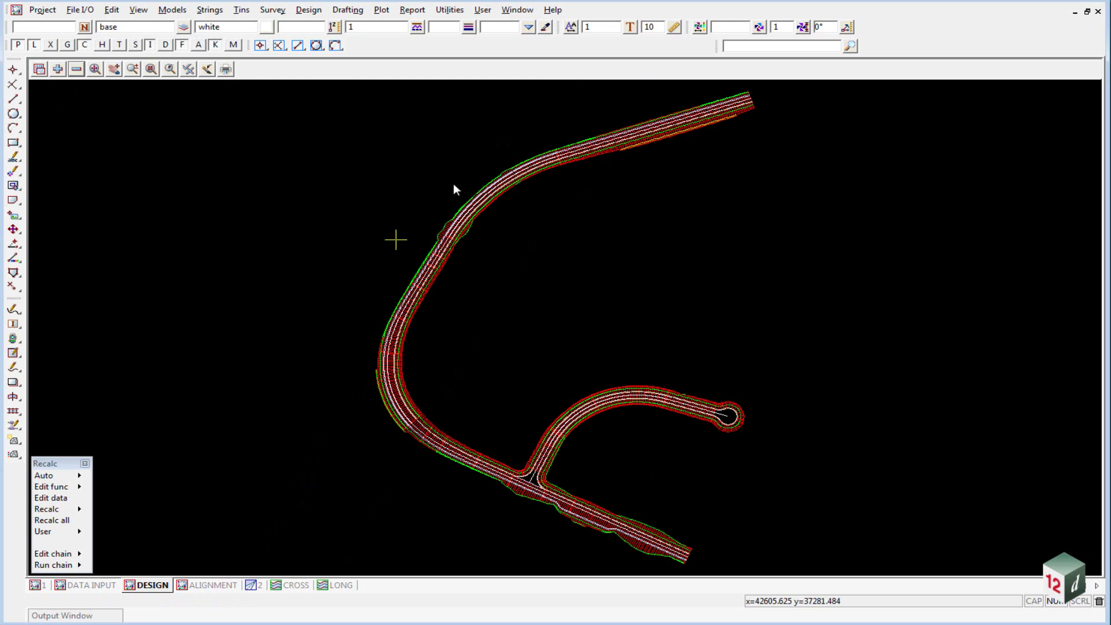
- Start Triangulate Data Source with function TIN DESIGN and new tin name DESIGN
left_click(241, 10)
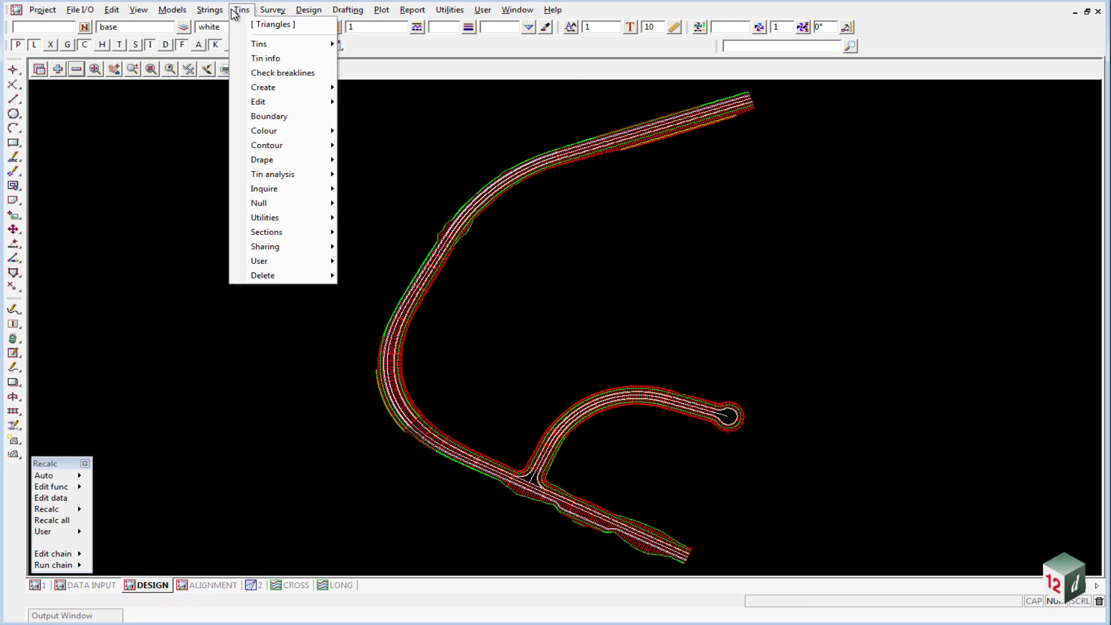
mouse_move(278, 90)
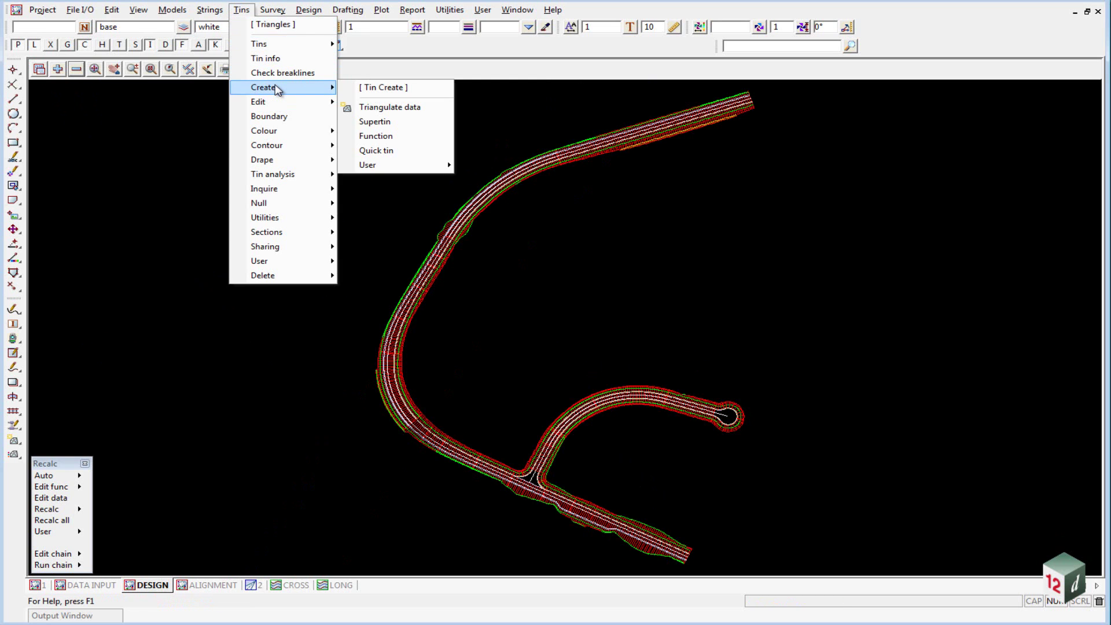
left_click(414, 105)
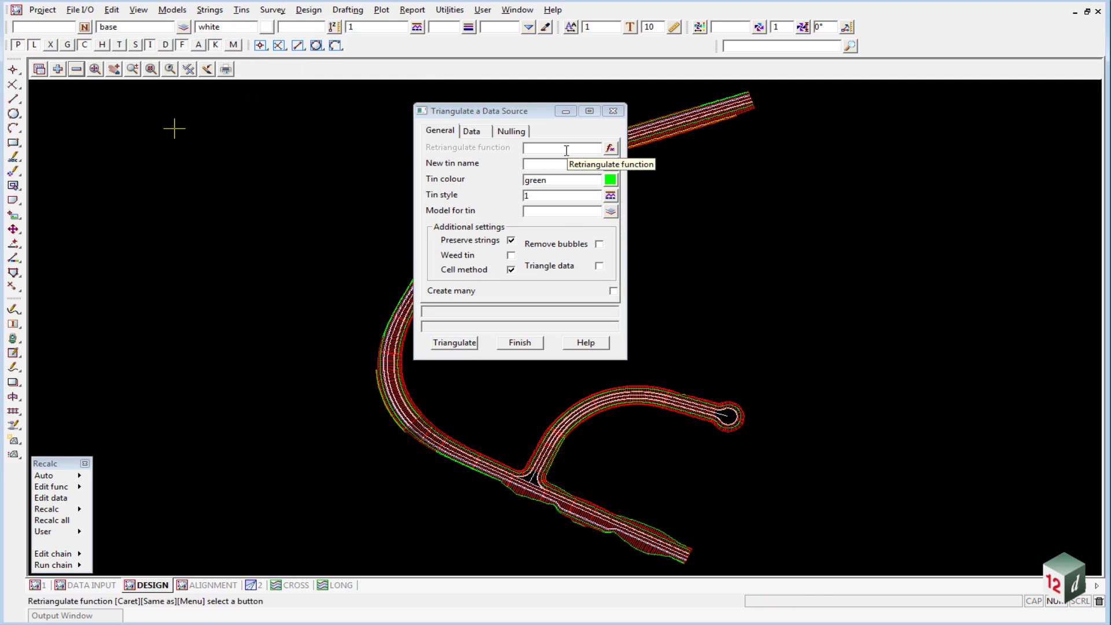
left_click(567, 150)
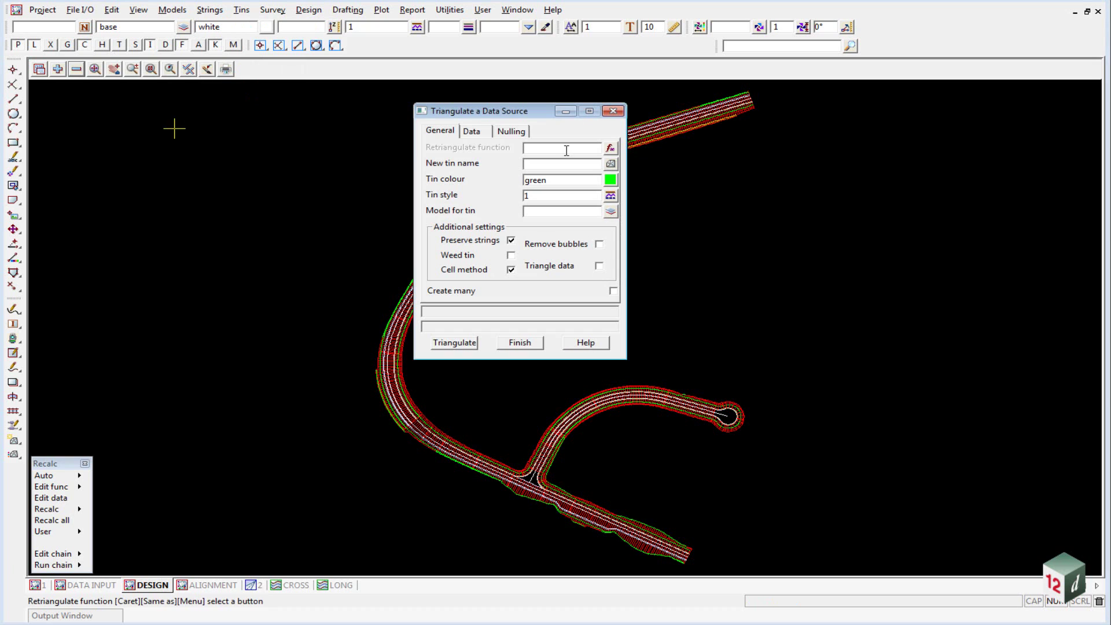
type("TIN DESIGN")
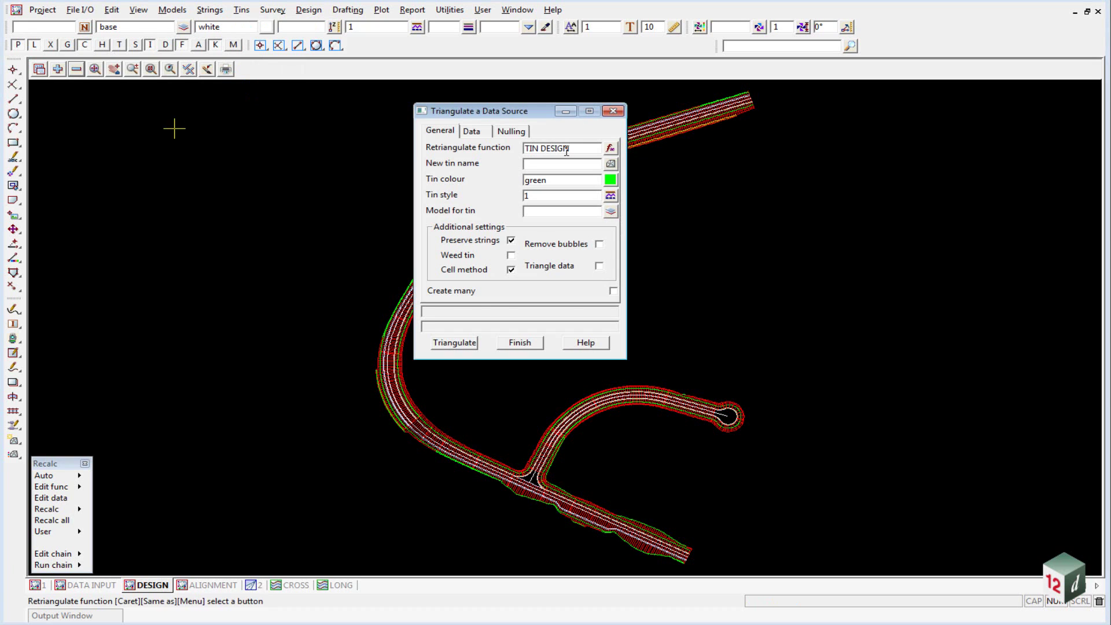
key("Return")
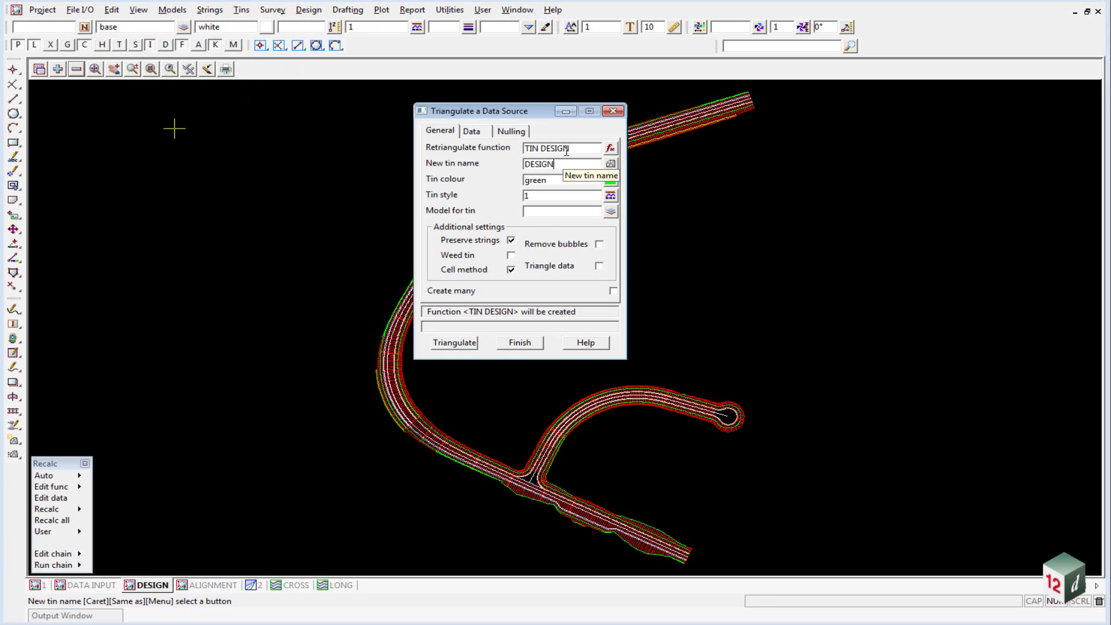
key("Return")
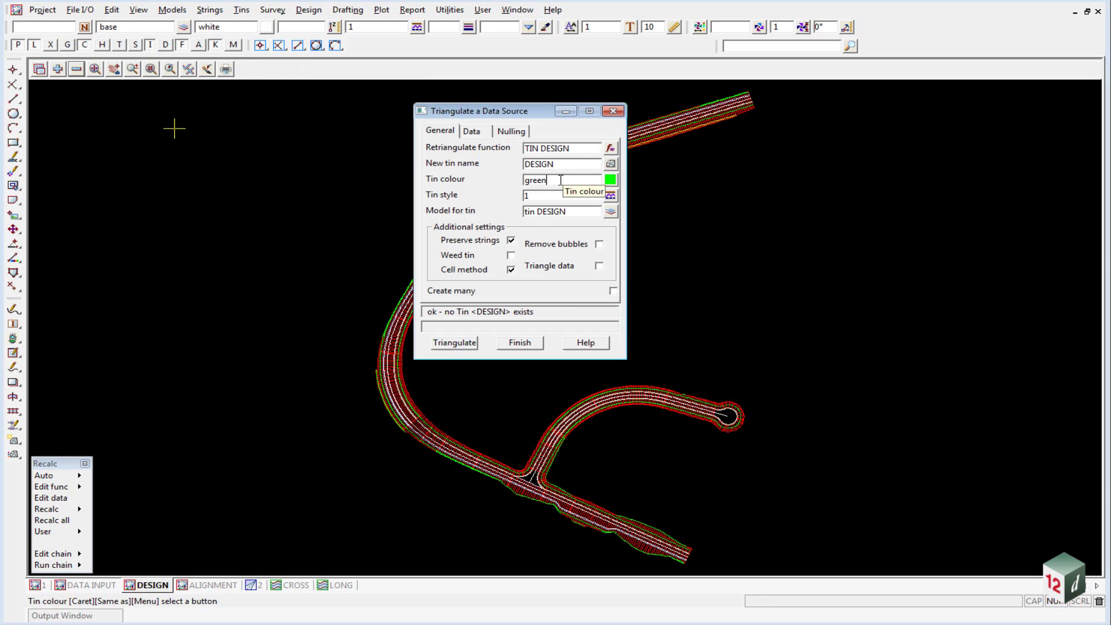
- Set the tin colour to vis rd bitumen with tin style 1
left_click(611, 180)
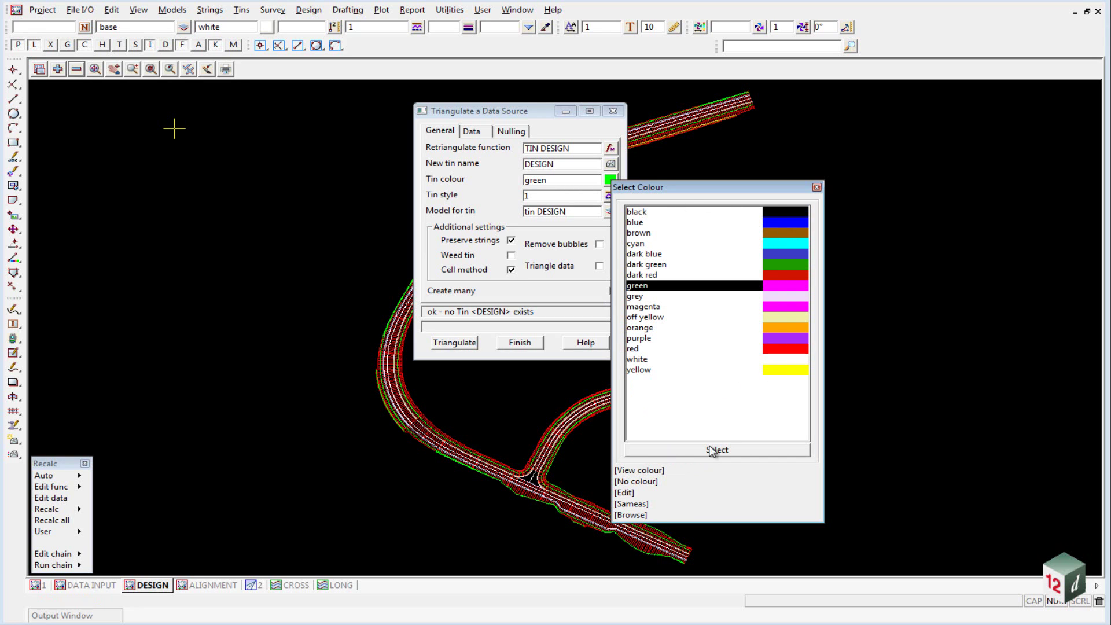
left_click(816, 187)
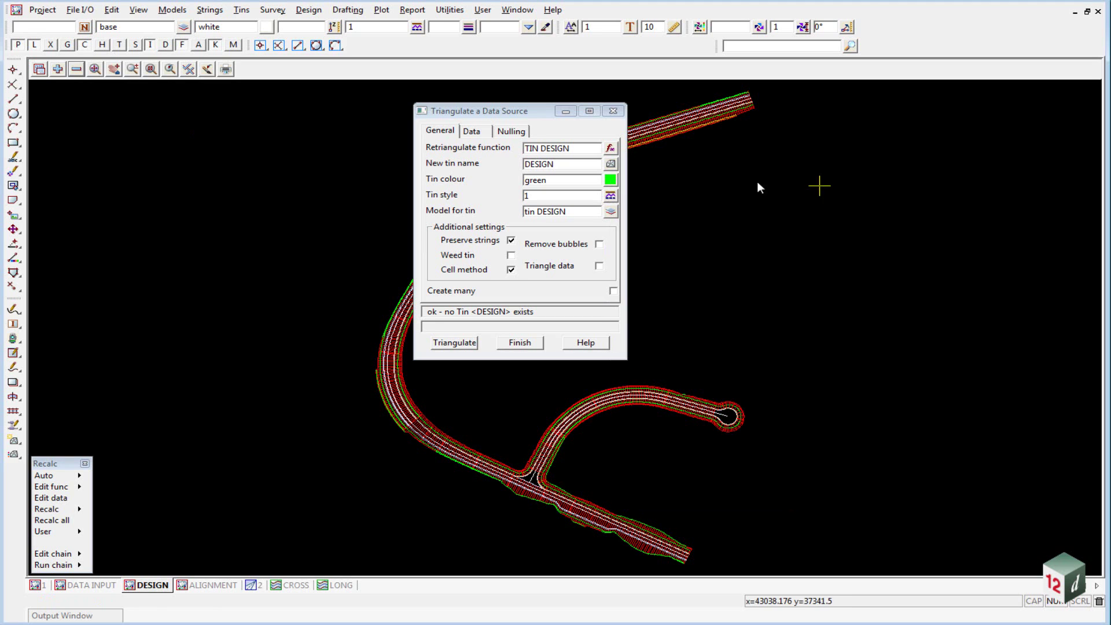
double_click(562, 180)
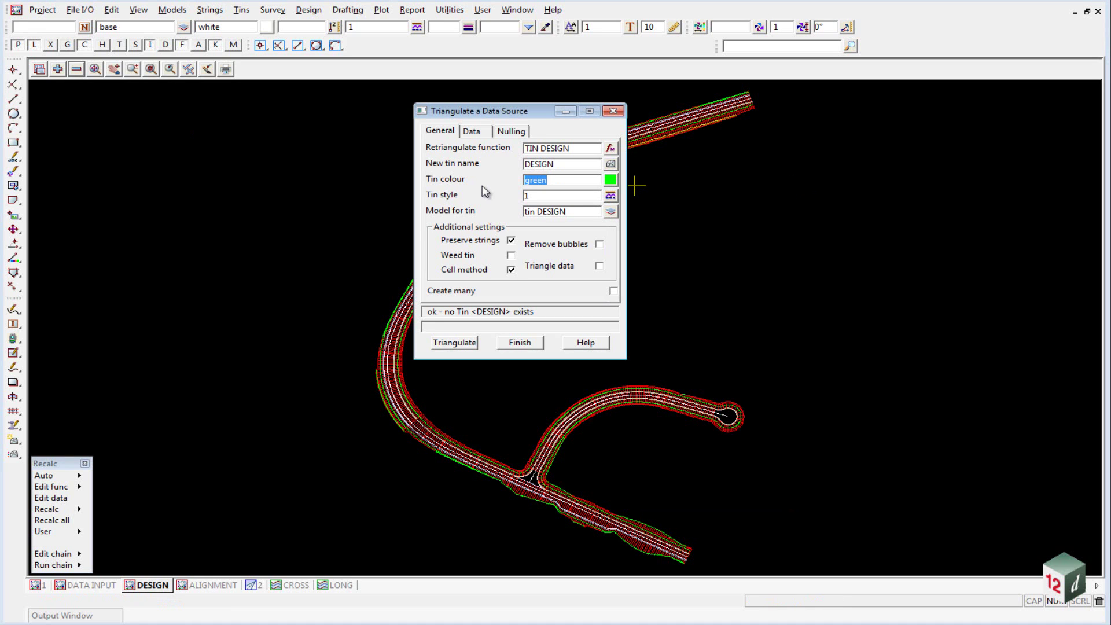
type("vis")
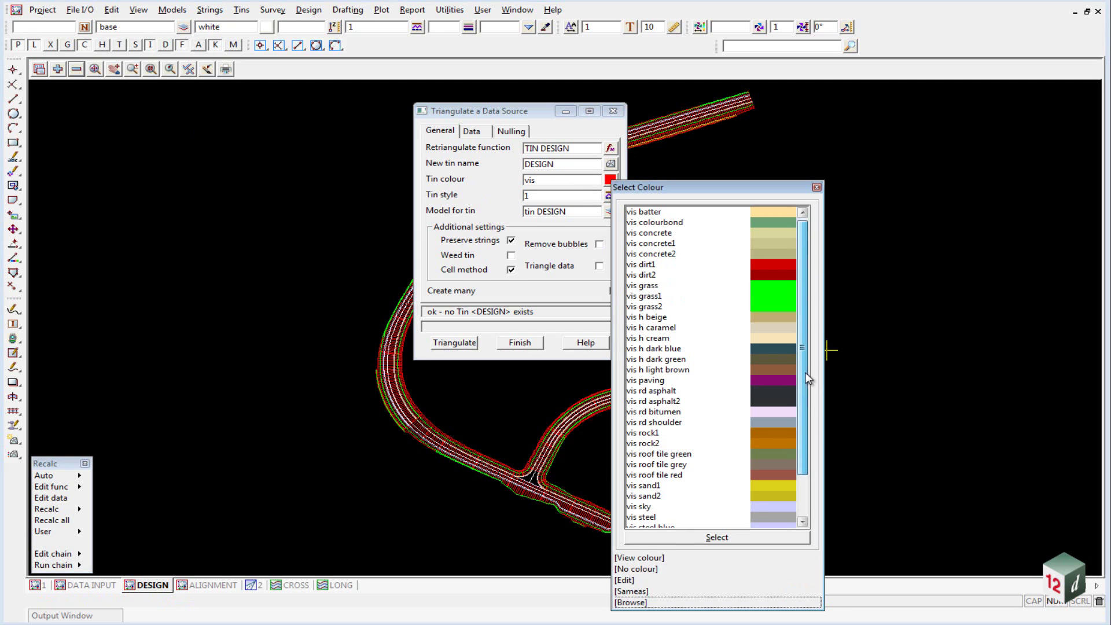
left_click_drag(804, 373, 803, 315)
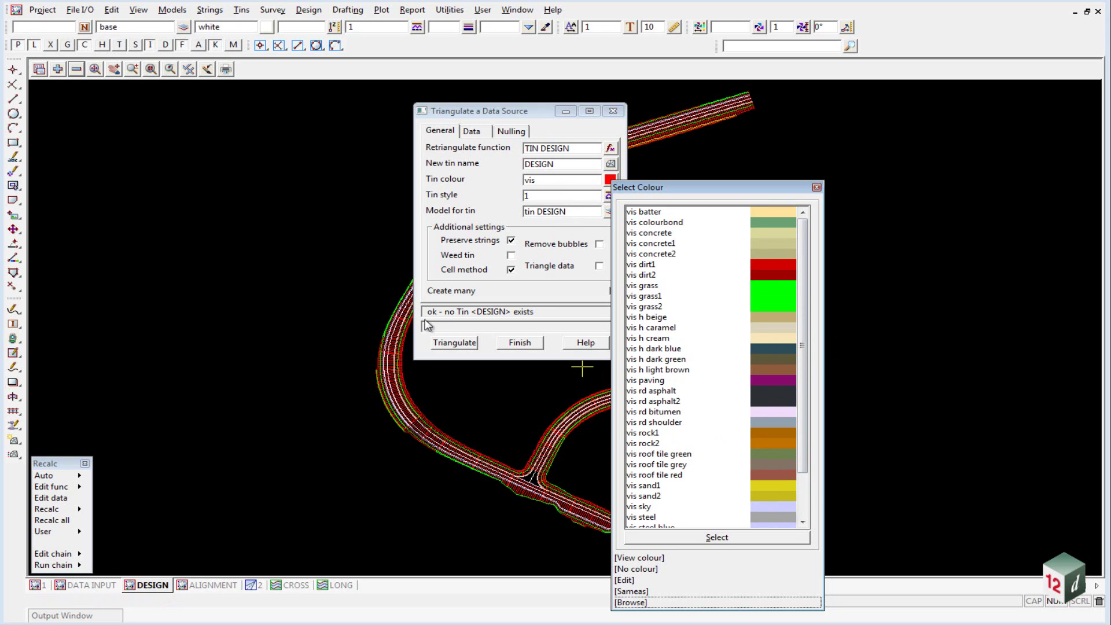
double_click(642, 412)
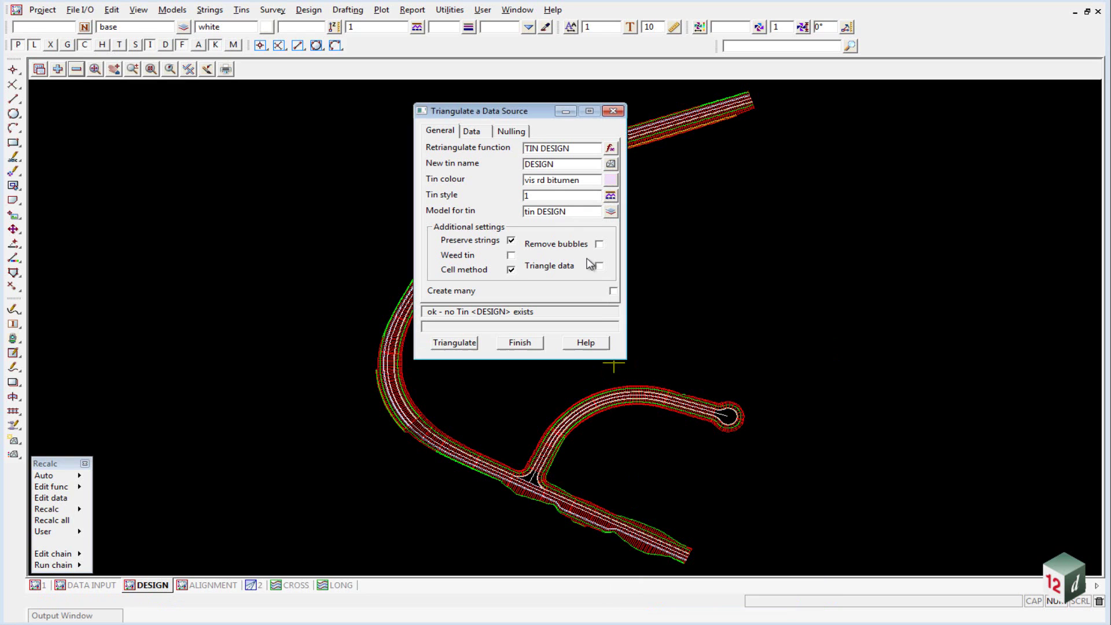
- Use the DESIGN view as the triangulation data source, spanning elevations 52.200 to 69.770
left_click(471, 132)
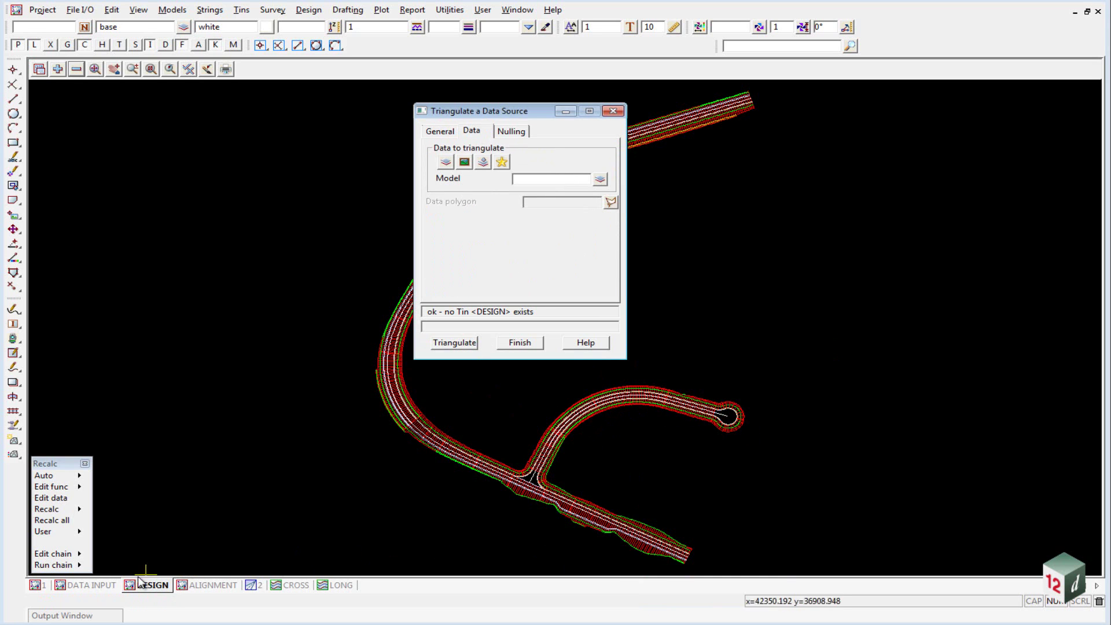
left_click(463, 163)
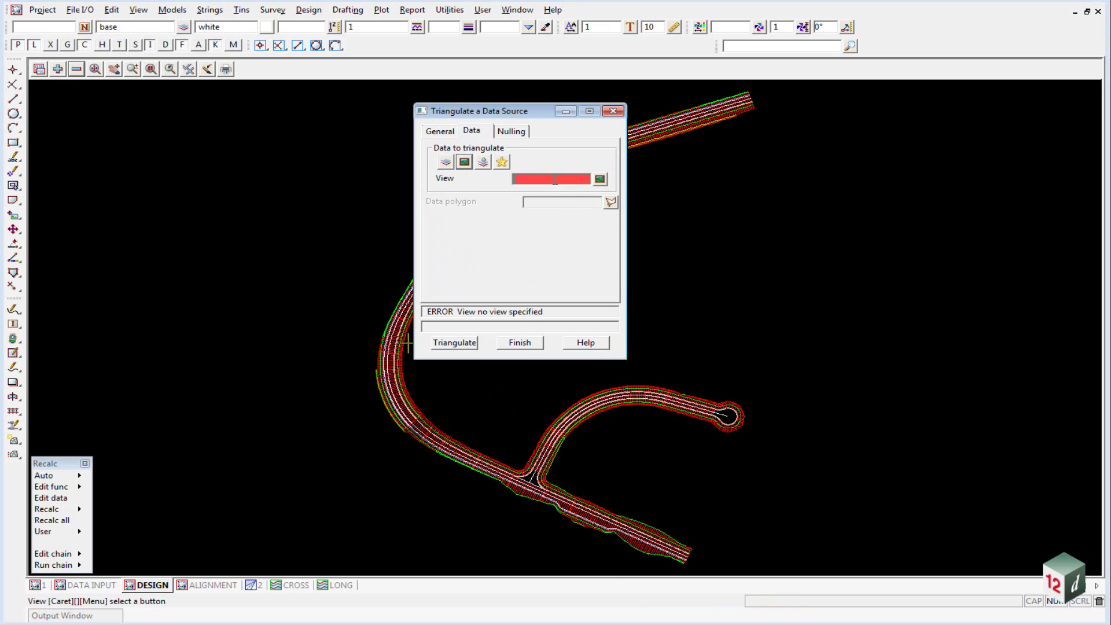
left_click(598, 181)
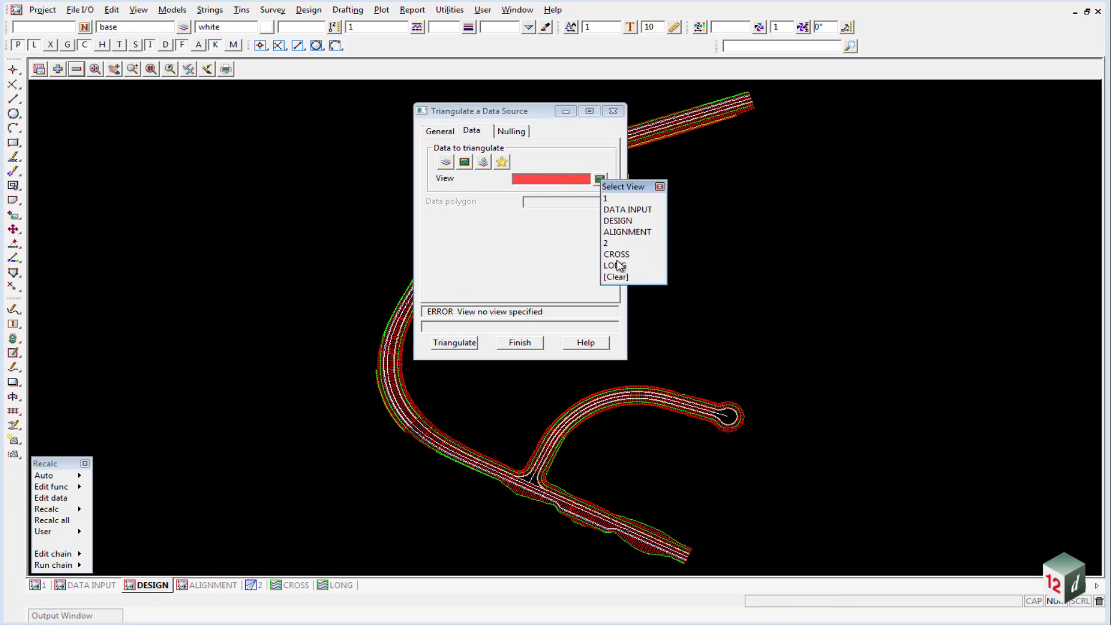
left_click(625, 222)
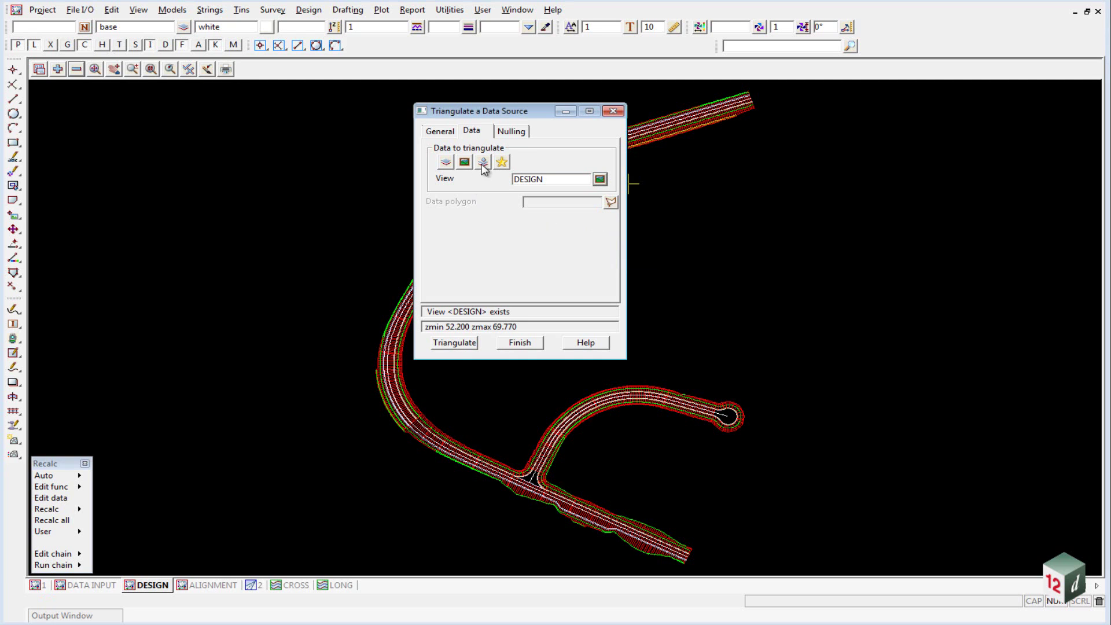
left_click(511, 133)
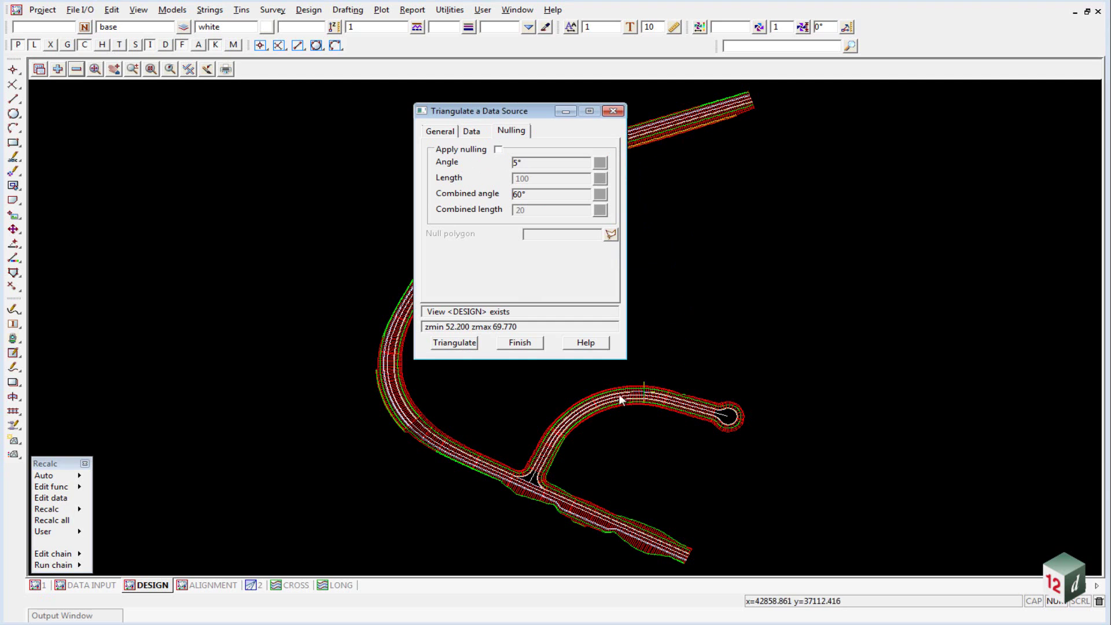
- Enable nulling with length 1 and triangulate the DESIGN tin
left_click(498, 149)
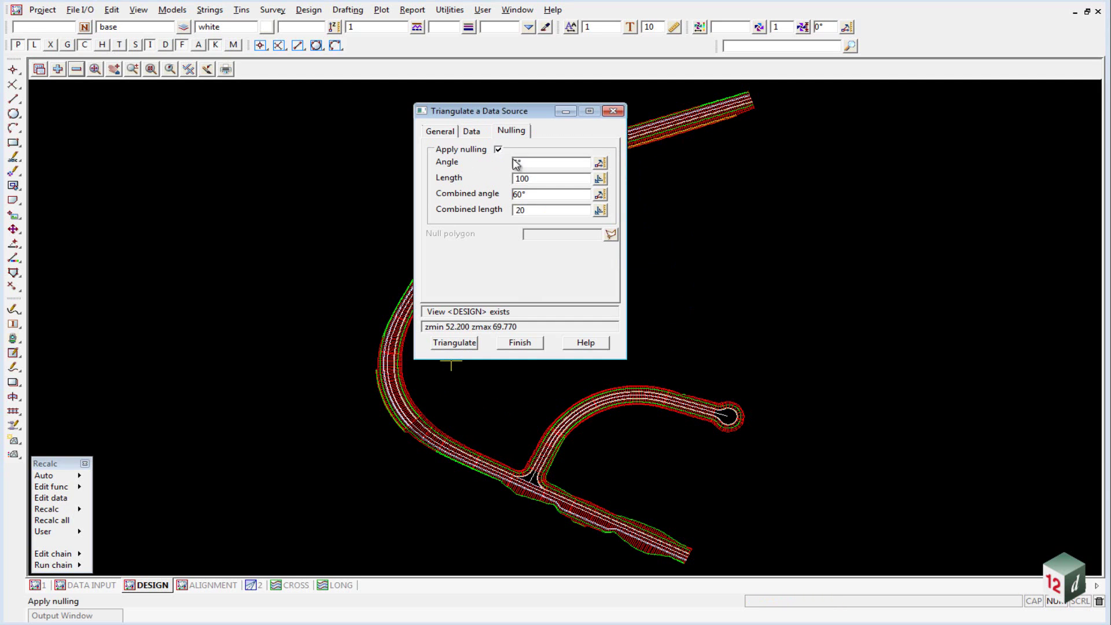
left_click_drag(545, 179, 496, 187)
type("1")
left_click_drag(512, 114, 182, 108)
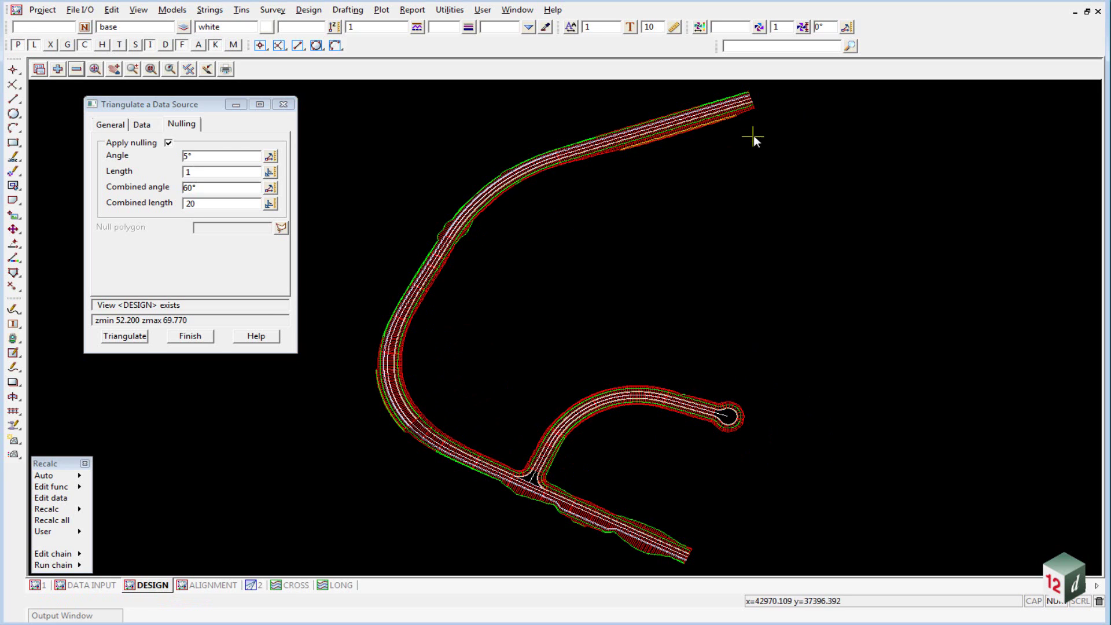
left_click(112, 338)
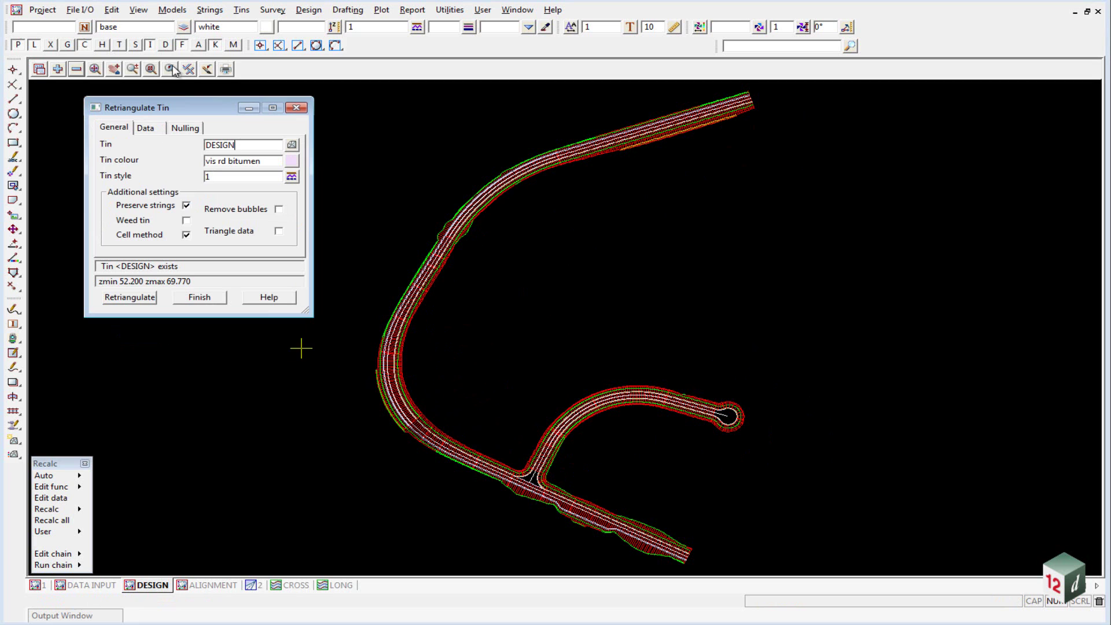
- Add the tin DESIGN model to the DESIGN view and finish the retriangulation
left_click(57, 69)
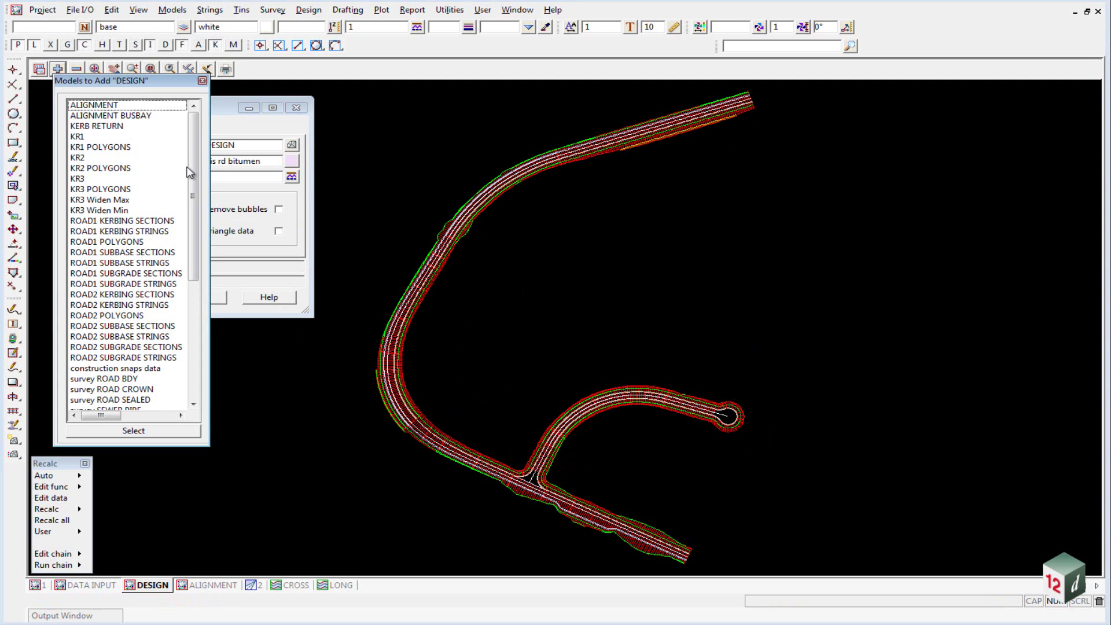
left_click_drag(189, 172, 191, 289)
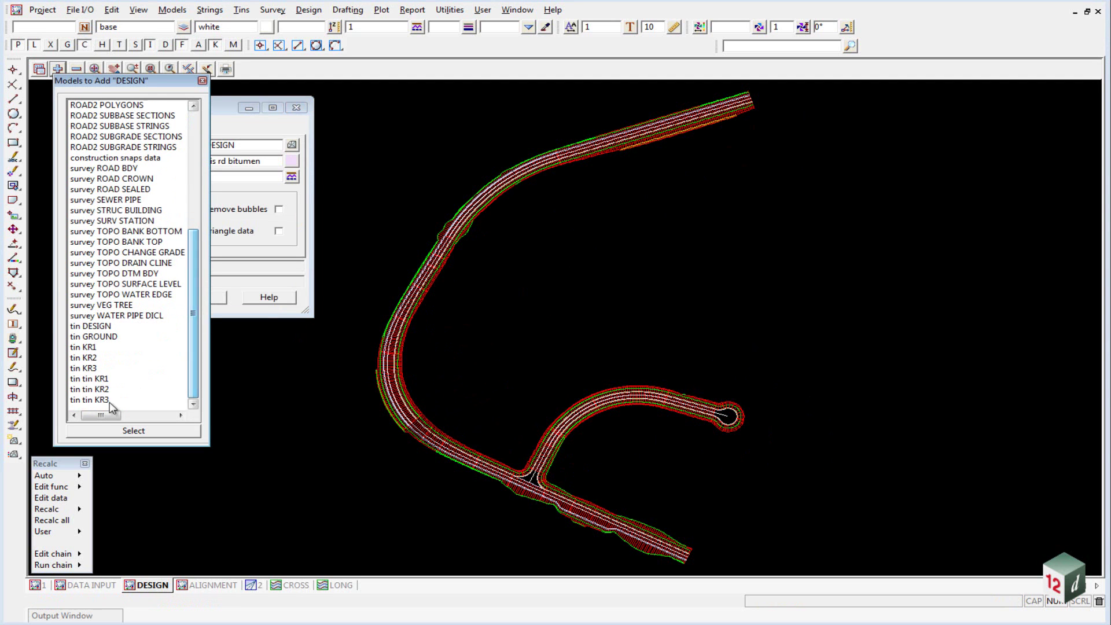
left_click(93, 327)
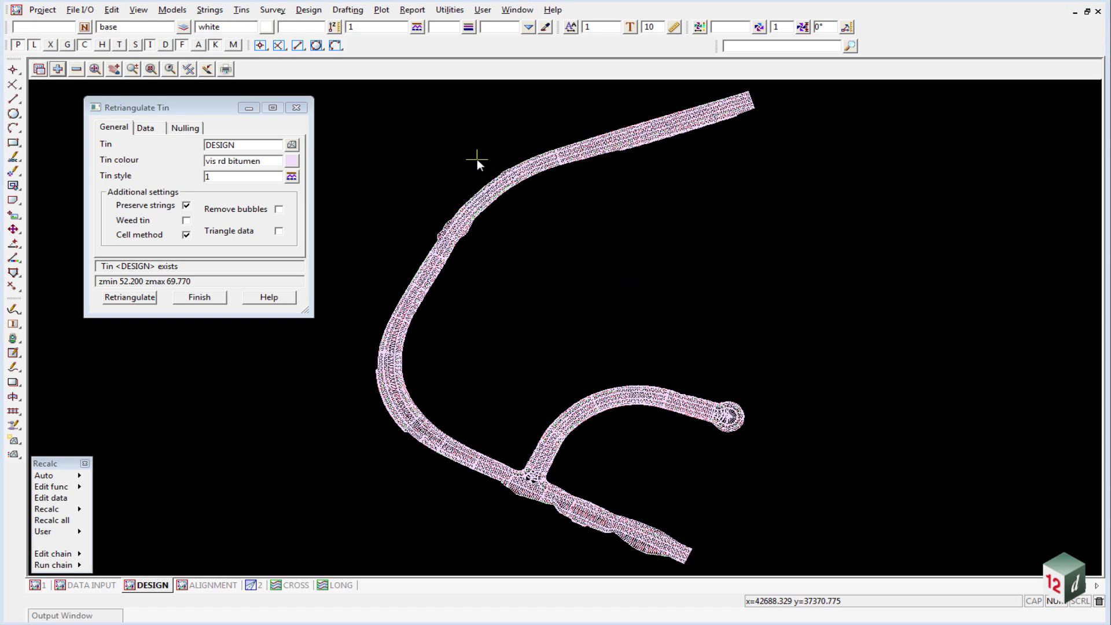
left_click(198, 298)
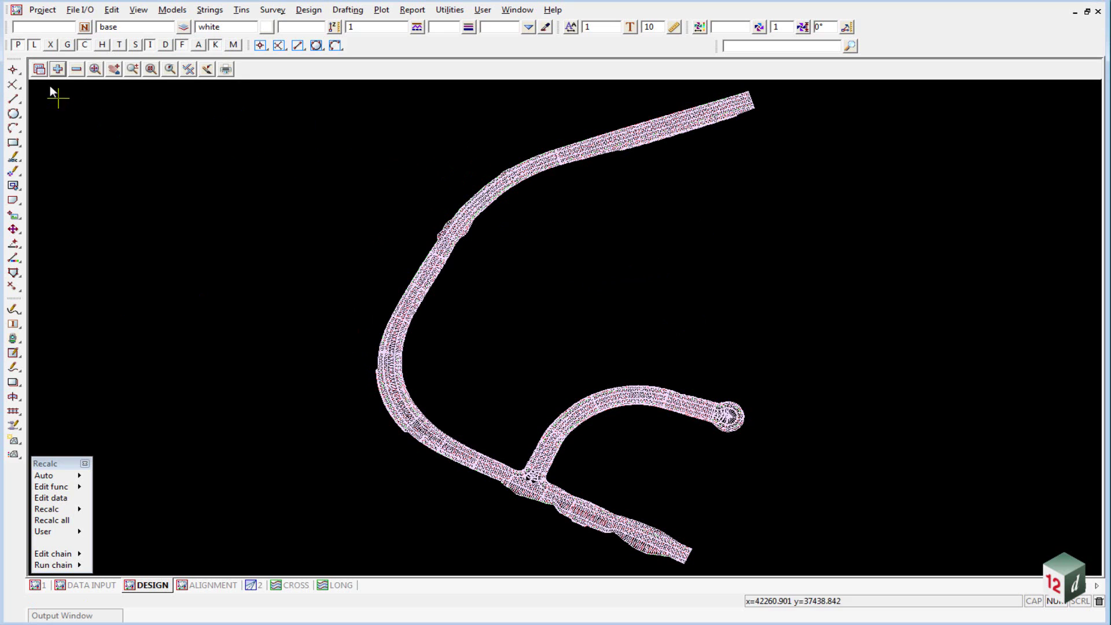
- Draw triangle contours on the DESIGN tin with increment 0.1 and bold increment 0.5
left_click(40, 69)
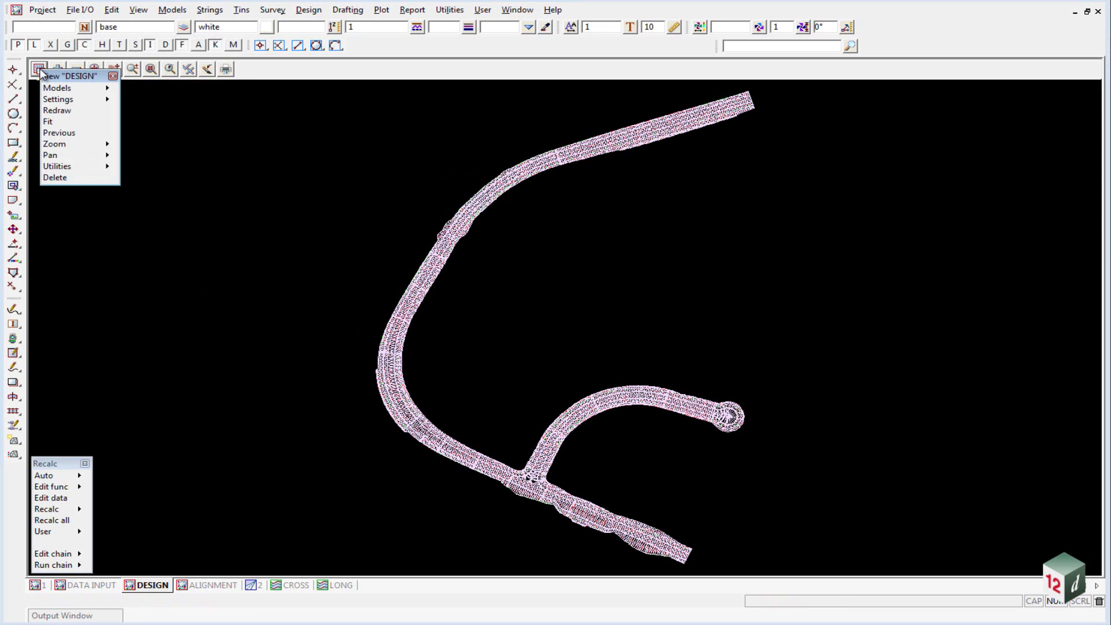
left_click(58, 99)
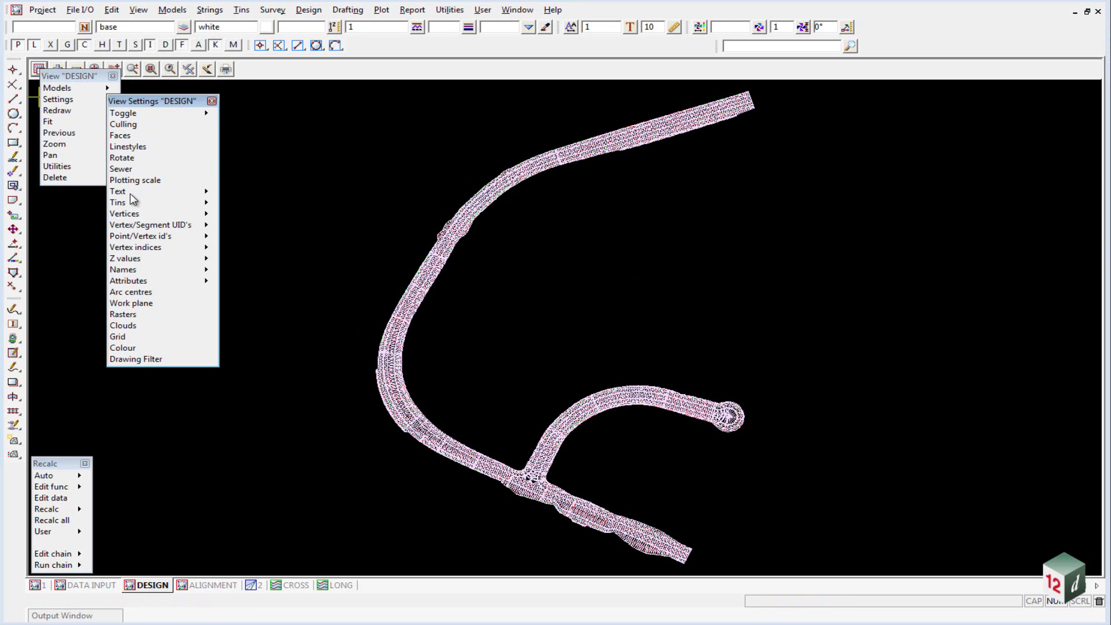
left_click(212, 206)
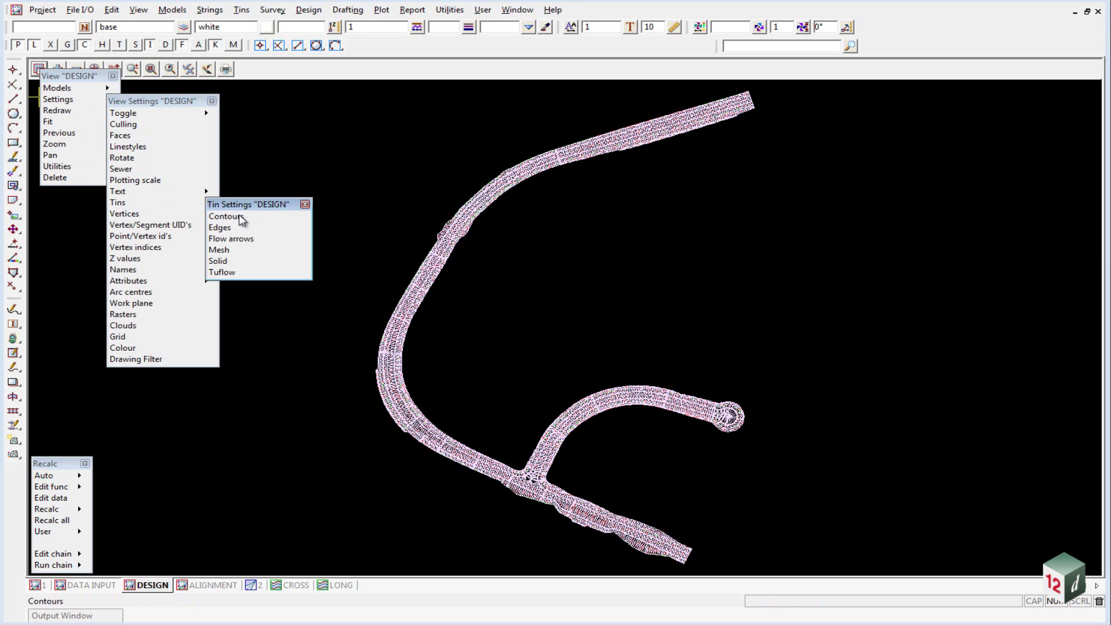
left_click(226, 215)
mouse_move(330, 220)
left_mouse_down()
mouse_move(215, 174)
mouse_move(152, 108)
left_mouse_up()
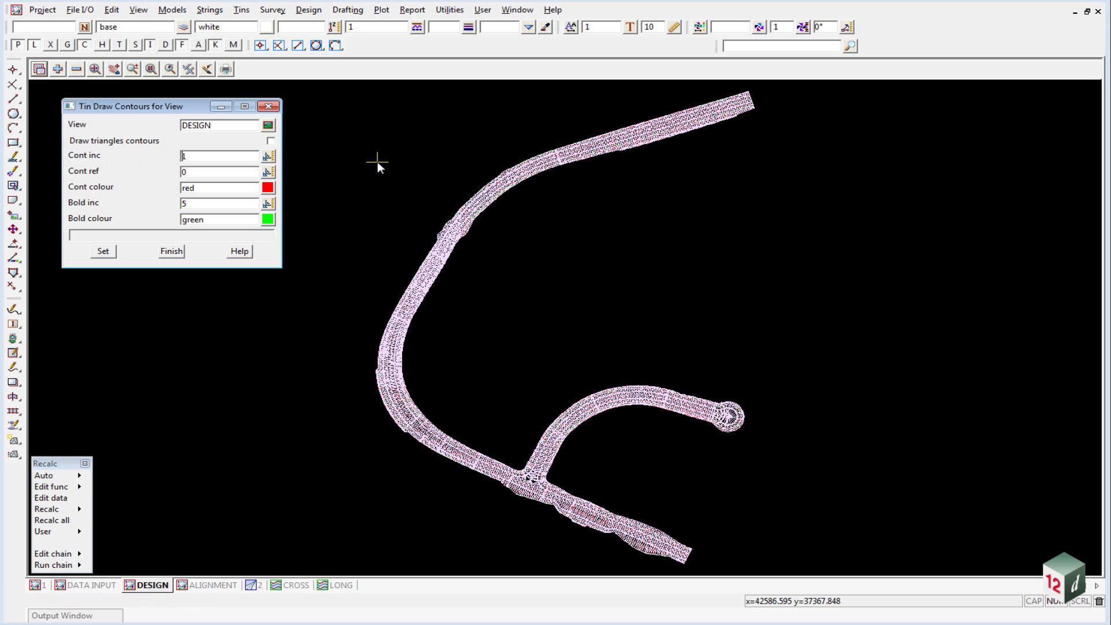
type(".")
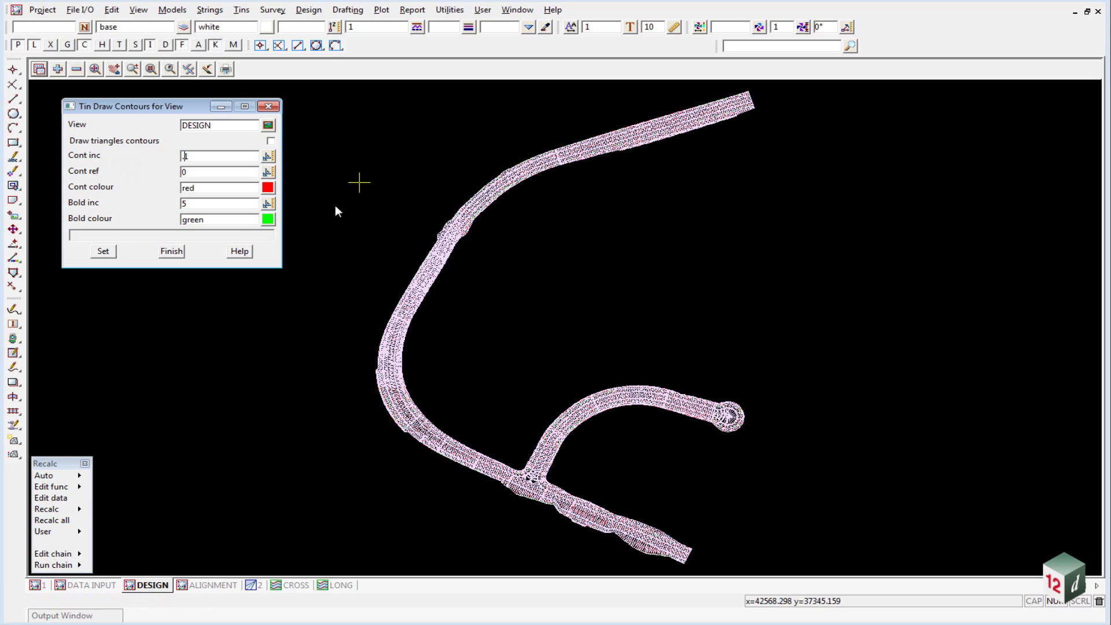
left_click(187, 202)
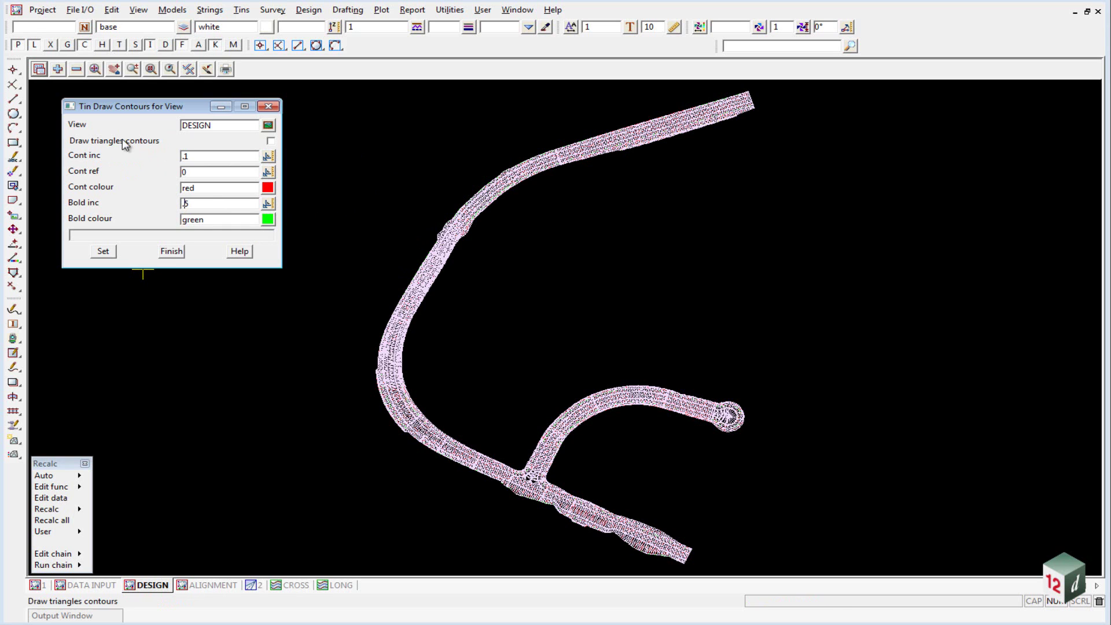
left_click(271, 142)
left_click(103, 252)
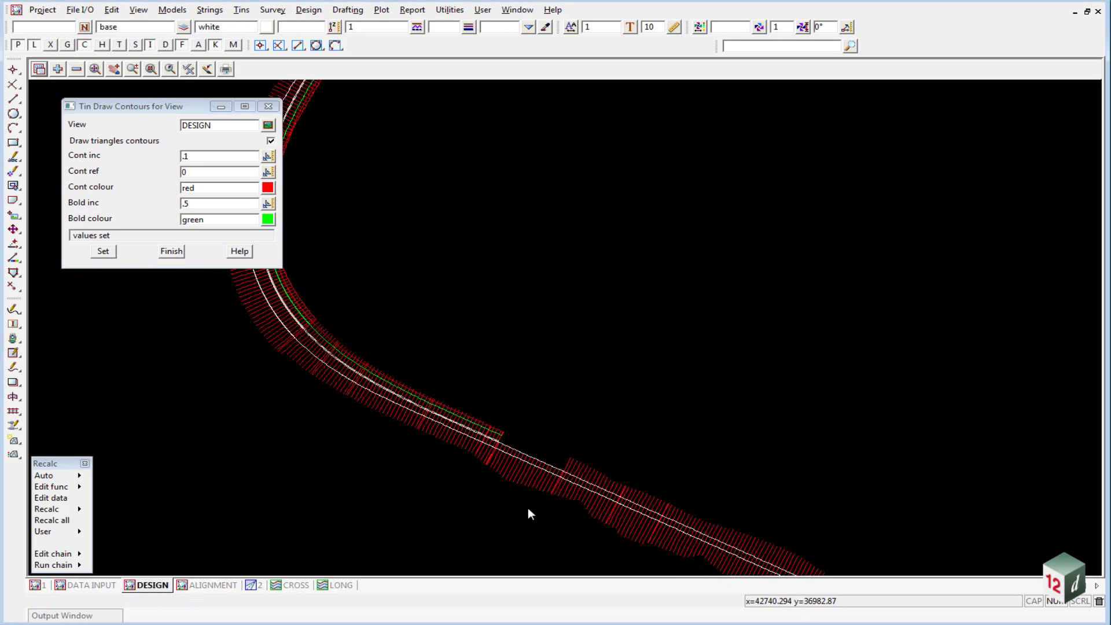
- Zoom in and out to inspect the red and green contours, then close the contour dialog
scroll(527, 508, "down", 3)
scroll(527, 458, "up", 6)
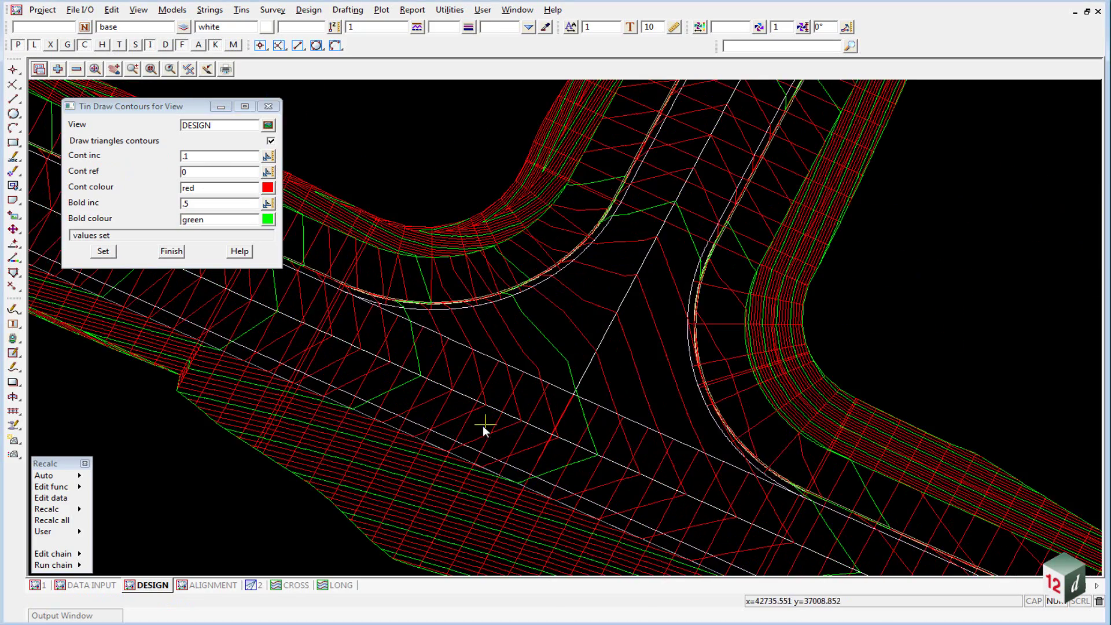
scroll(479, 418, "down", 1)
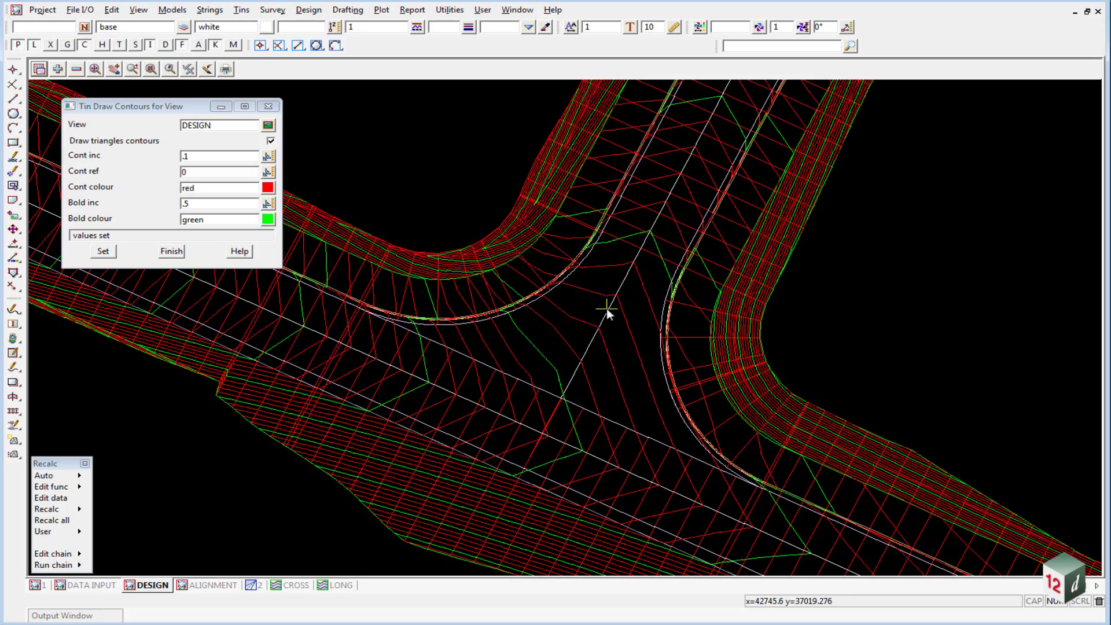
scroll(707, 346, "up", 3)
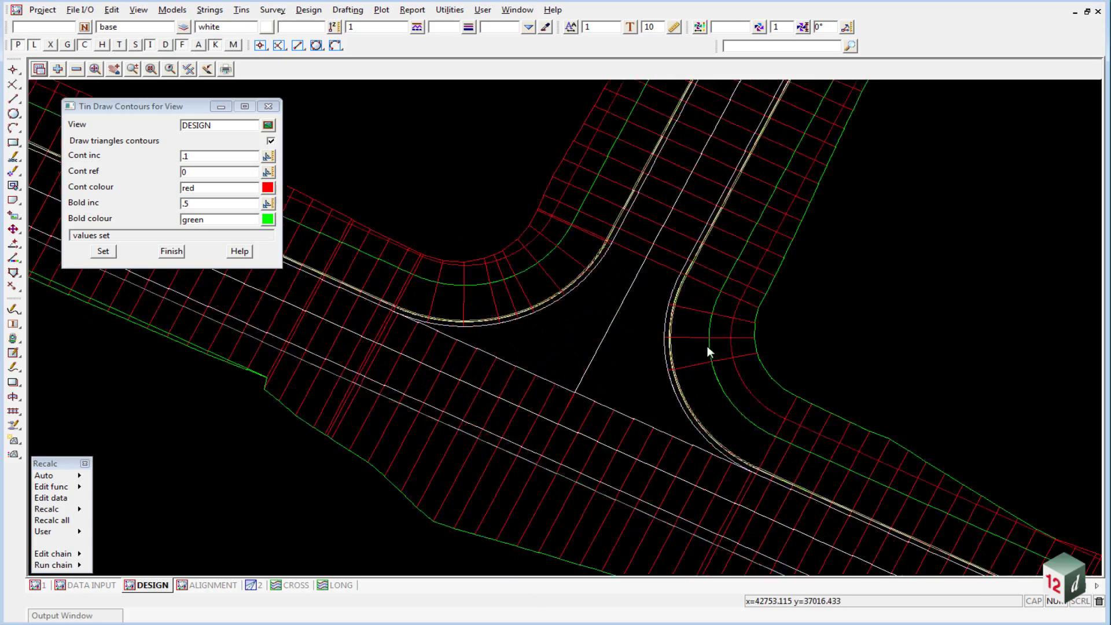
scroll(783, 405, "down", 5)
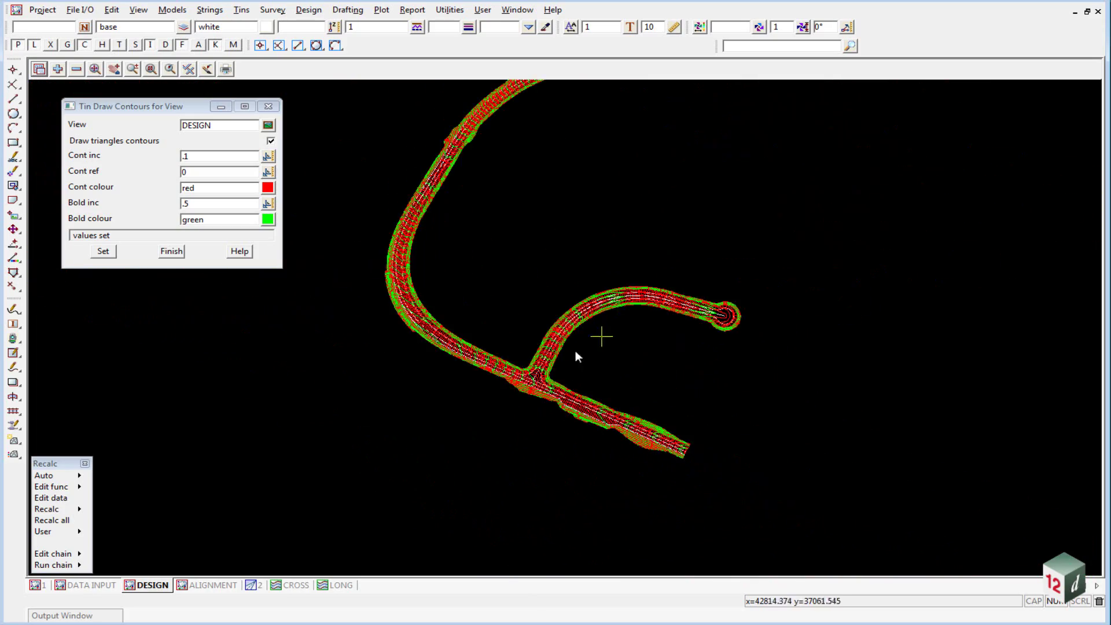
scroll(622, 103, "up", 4)
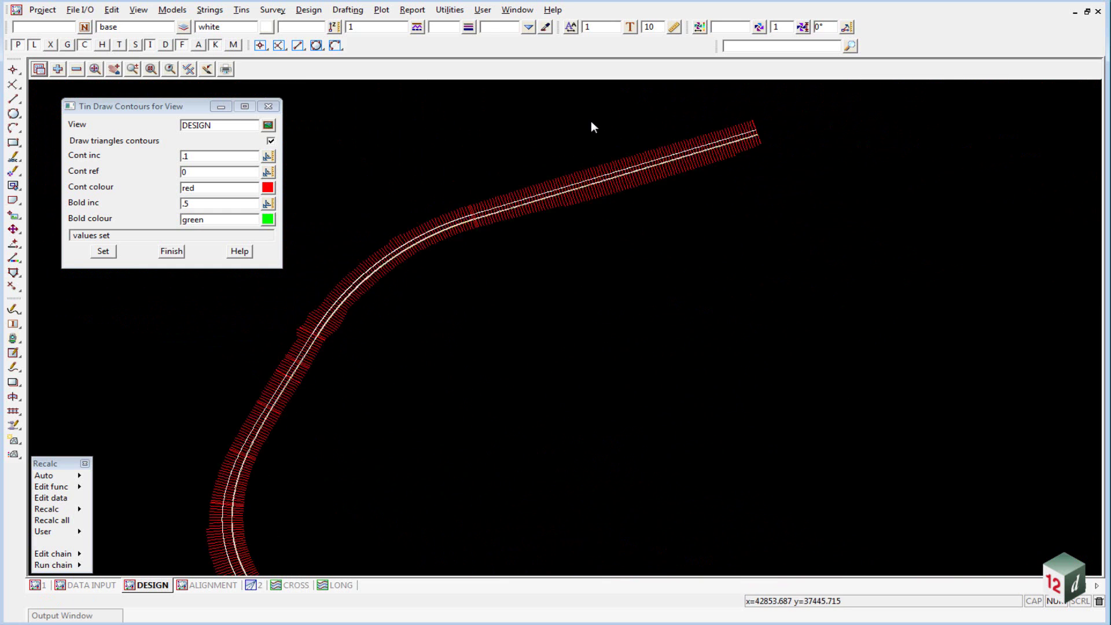
scroll(571, 102, "down", 2)
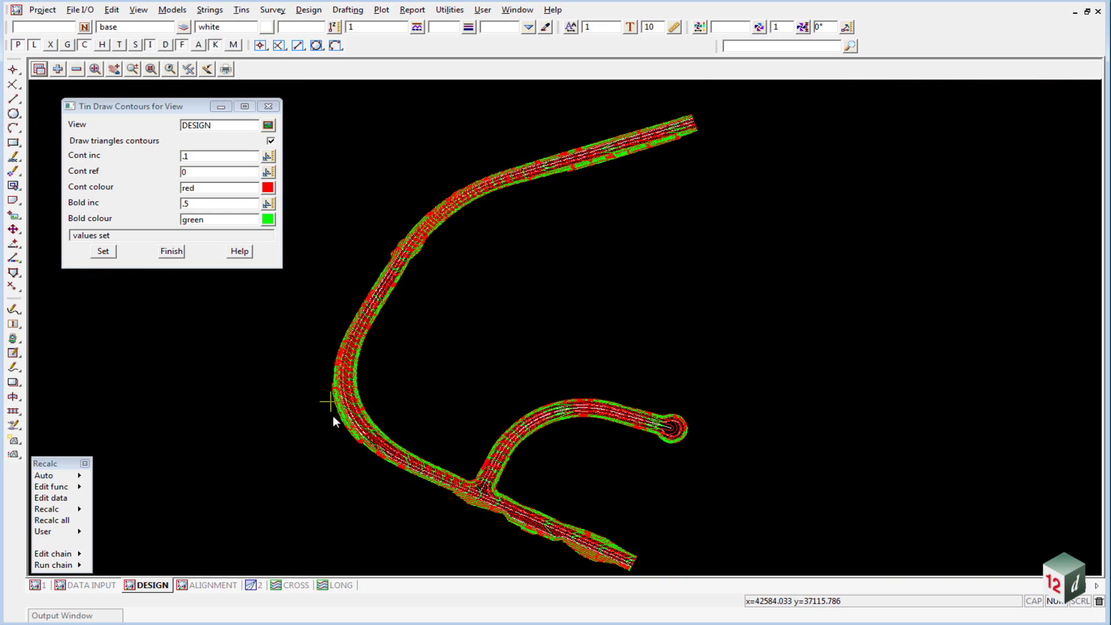
scroll(383, 228, "up", 3)
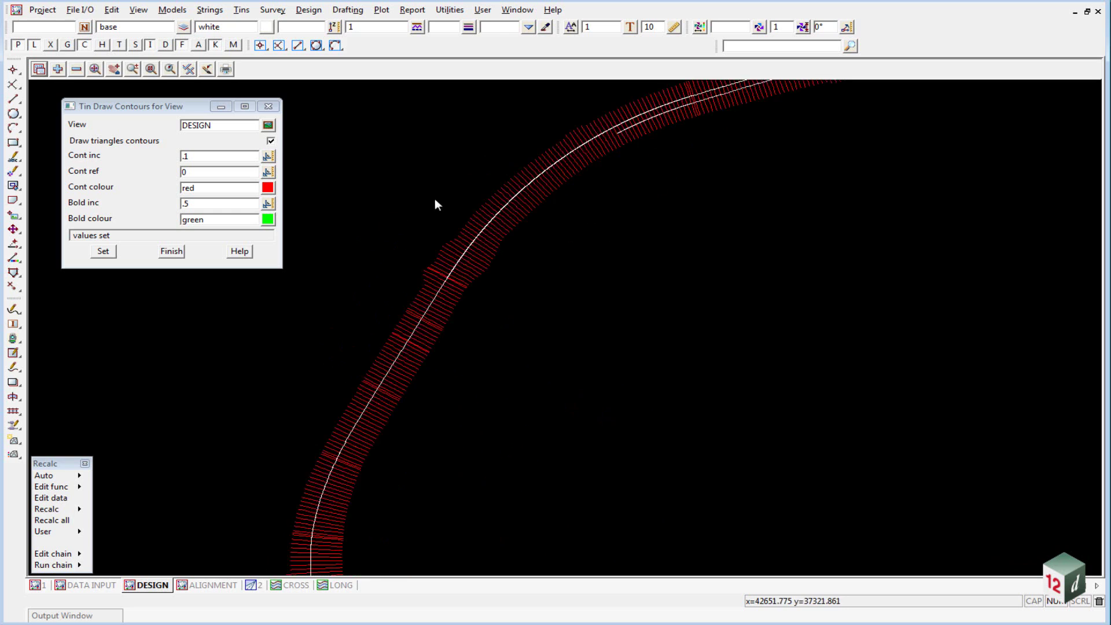
scroll(405, 191, "down", 2)
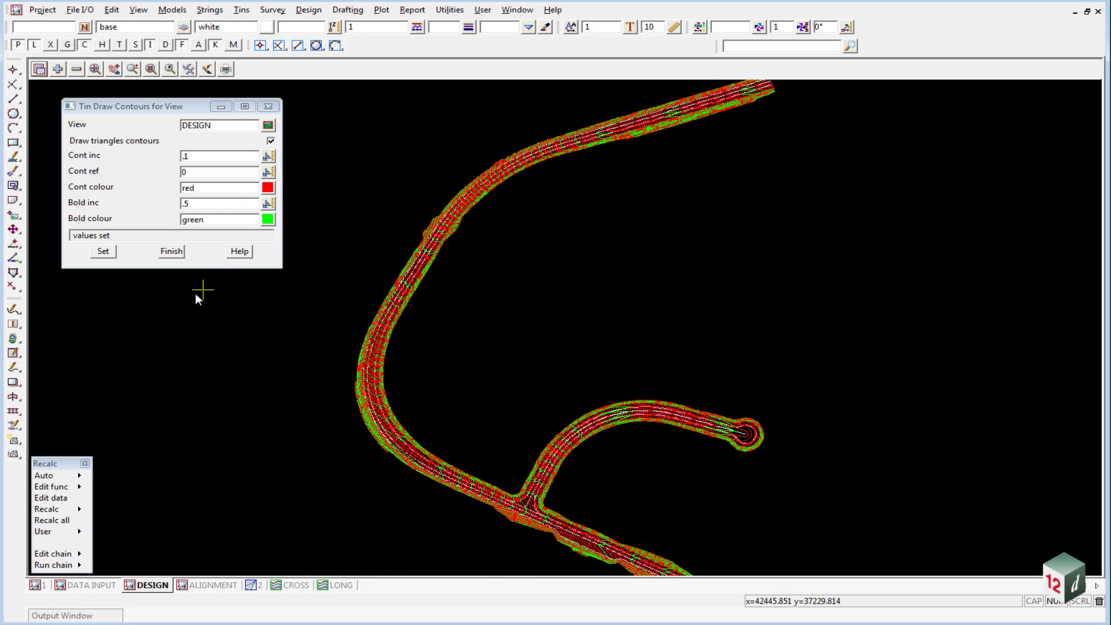
left_click(177, 253)
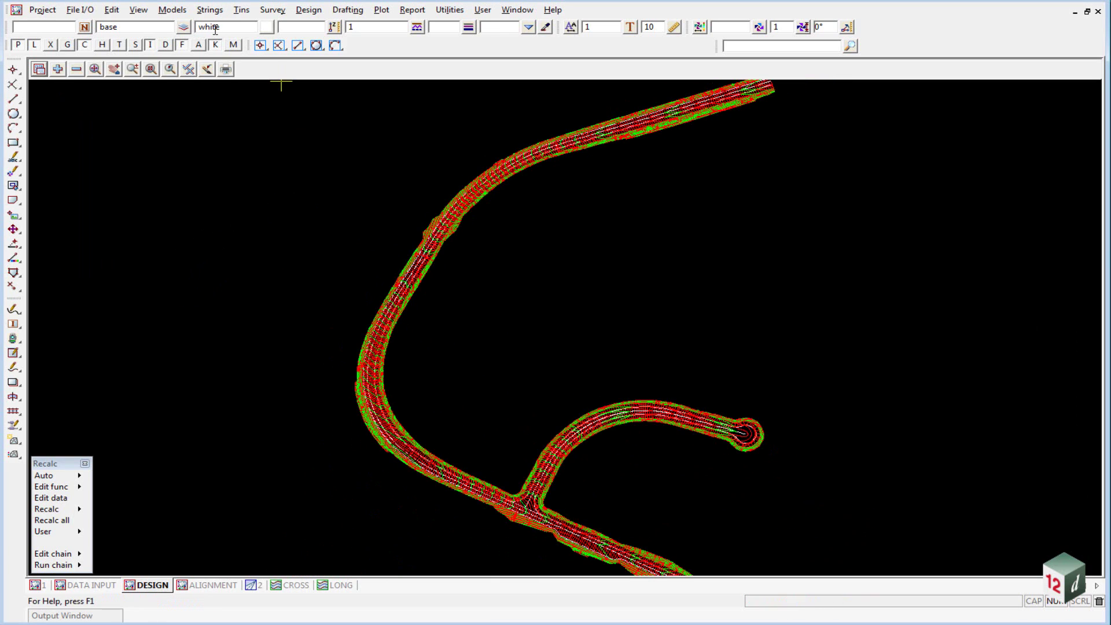
- Create cyan boundary strings for tin DESIGN in model tin DESIGN BDY
left_click(242, 10)
left_click(279, 117)
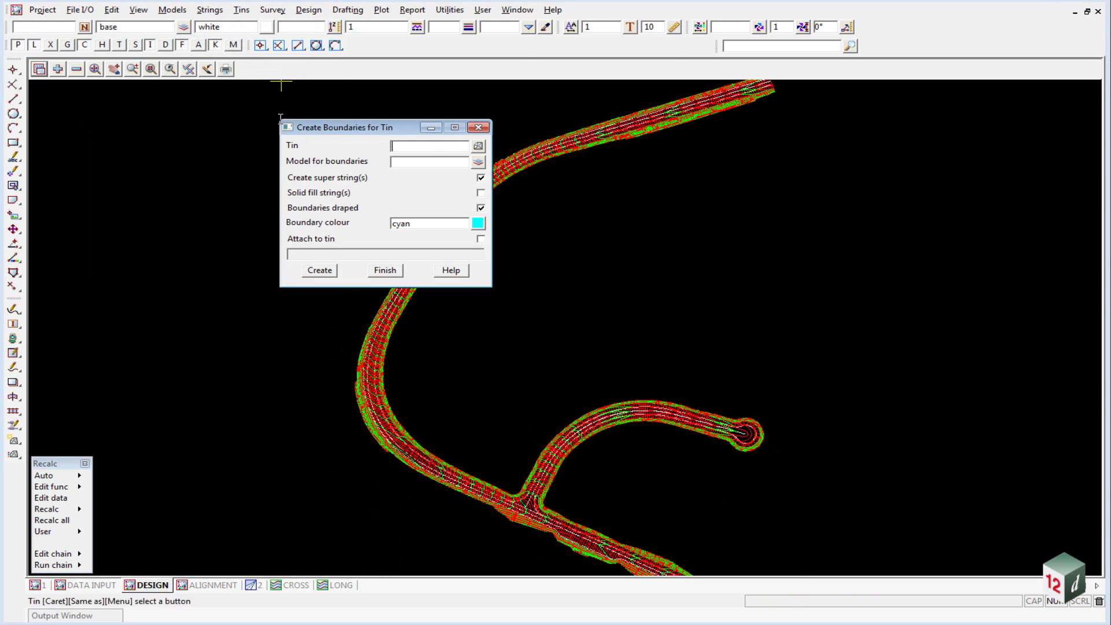
left_click_drag(394, 124, 170, 110)
left_click(259, 132)
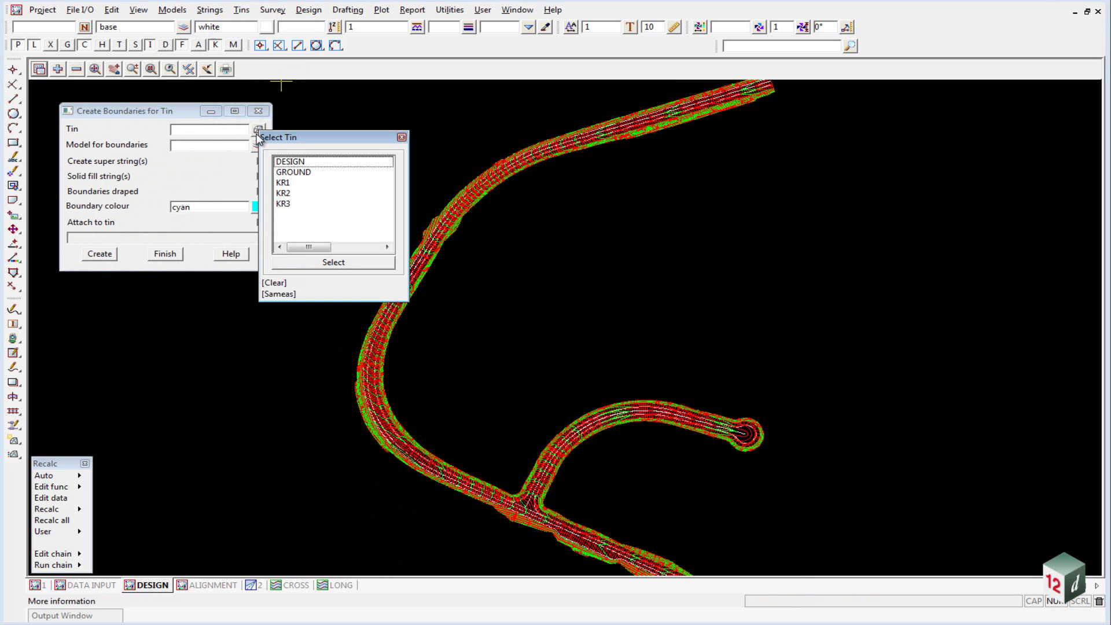
double_click(297, 158)
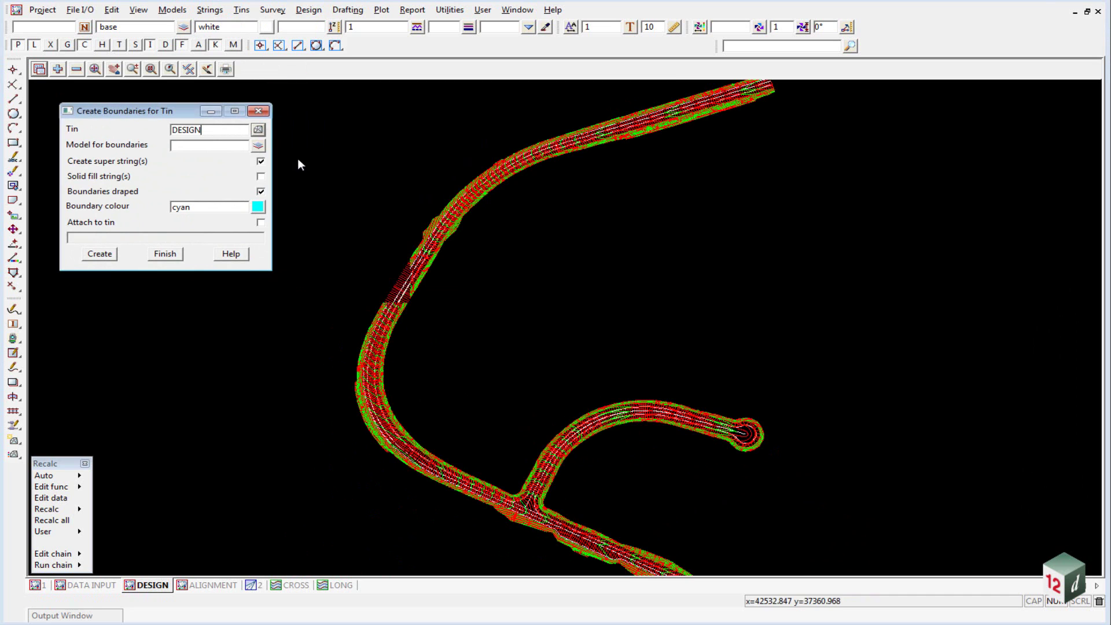
left_click(259, 147)
left_click_drag(400, 245, 397, 425)
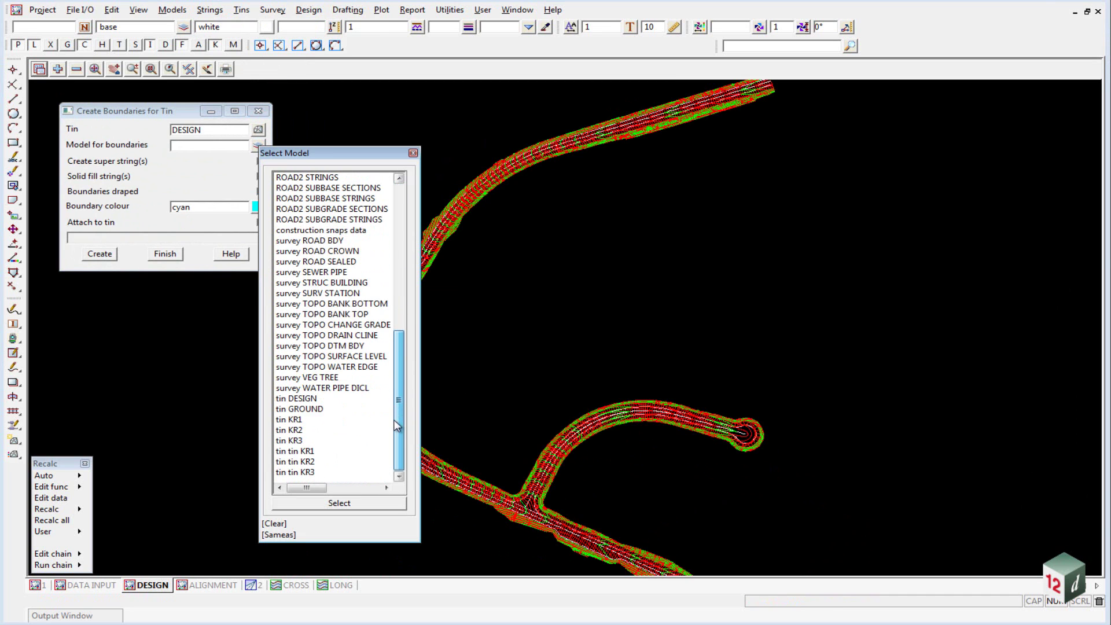
double_click(292, 400)
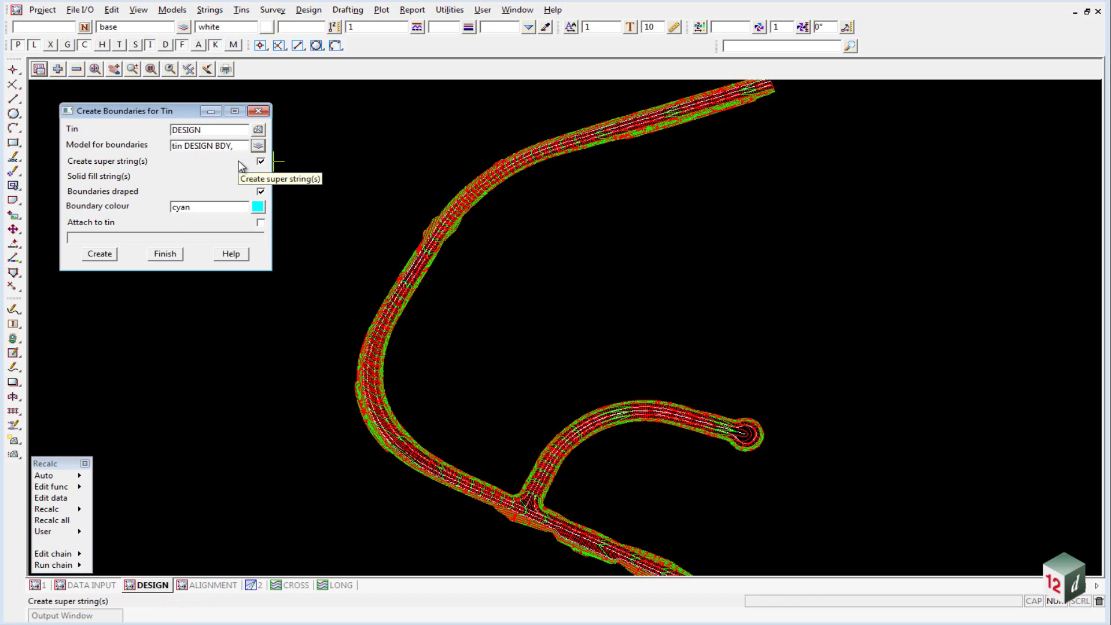
type("ESIGN")
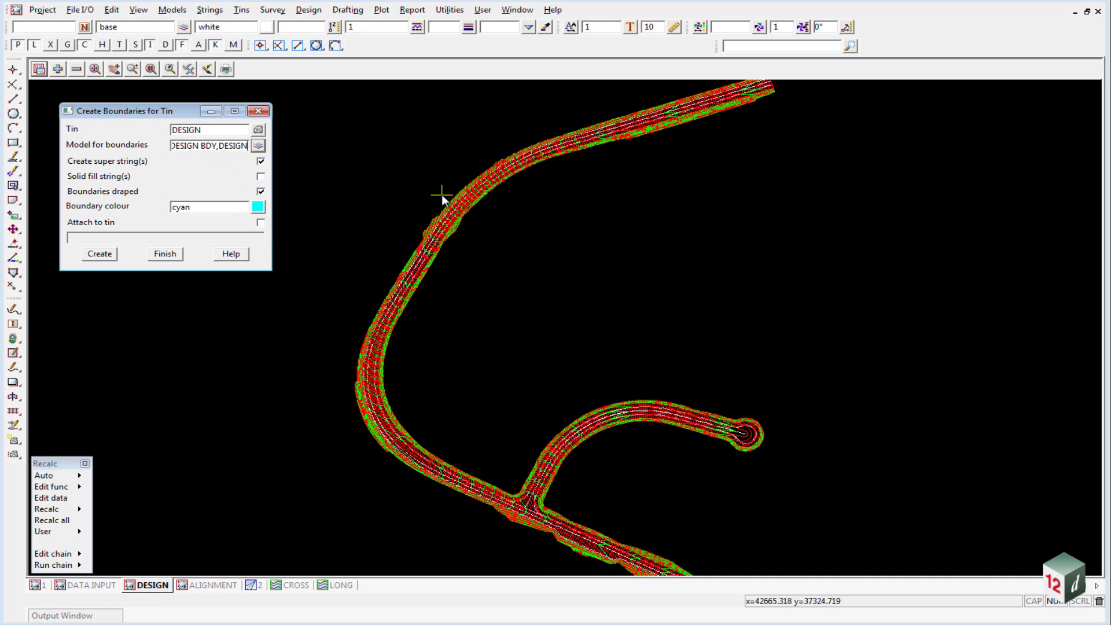
left_click(99, 255)
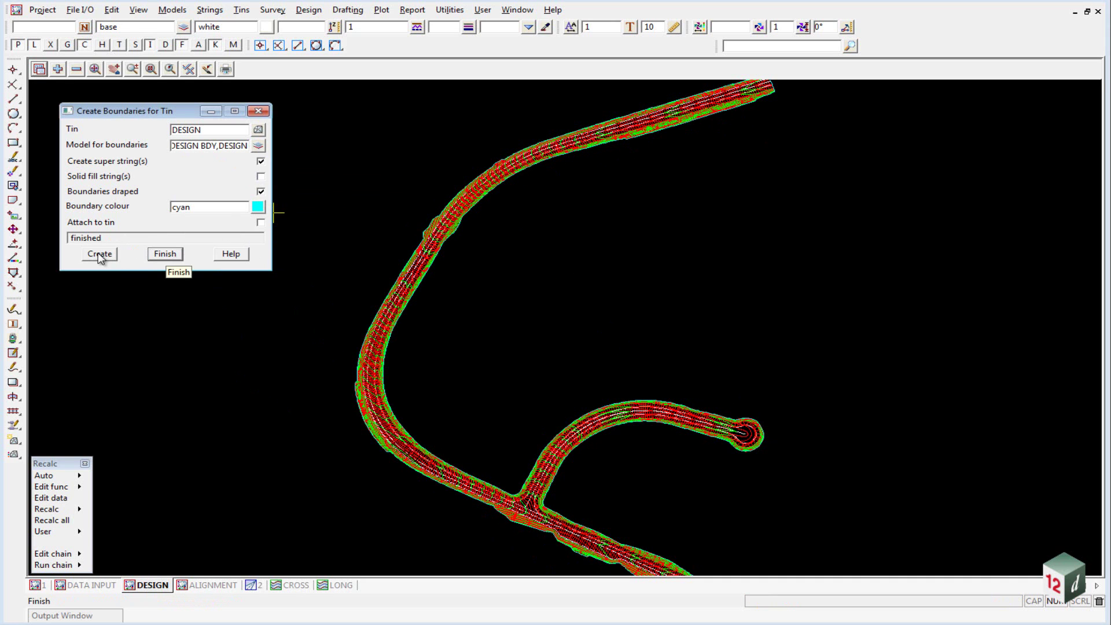
left_click(165, 254)
- Zoom around the road to check the new boundary, then reopen the Tins menu
scroll(412, 262, "up", 4)
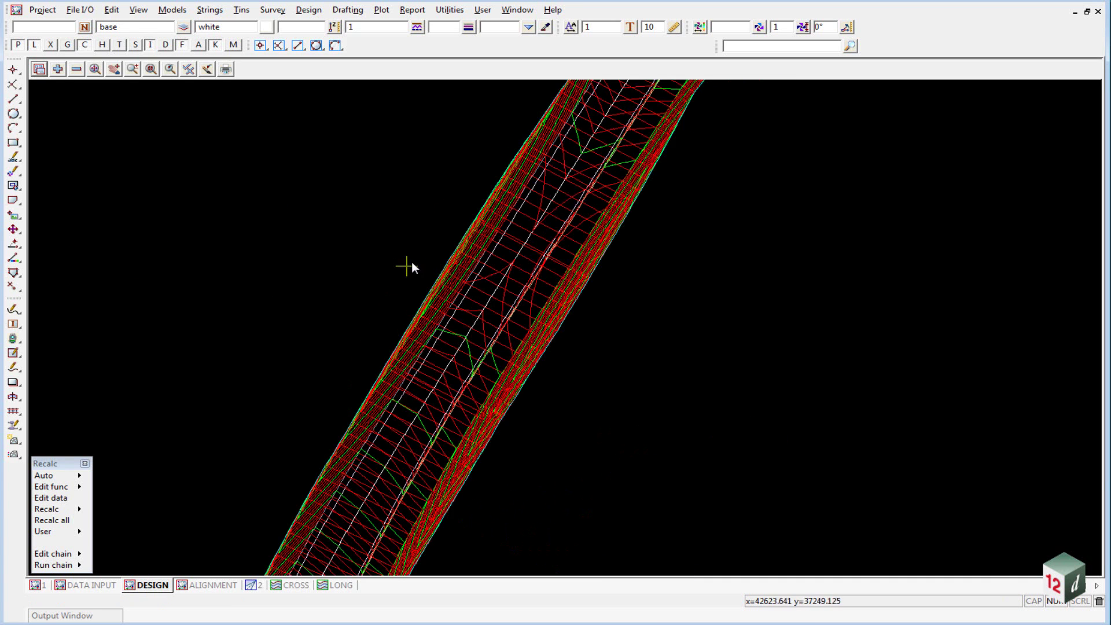
scroll(450, 262, "up", 5)
scroll(446, 245, "down", 1)
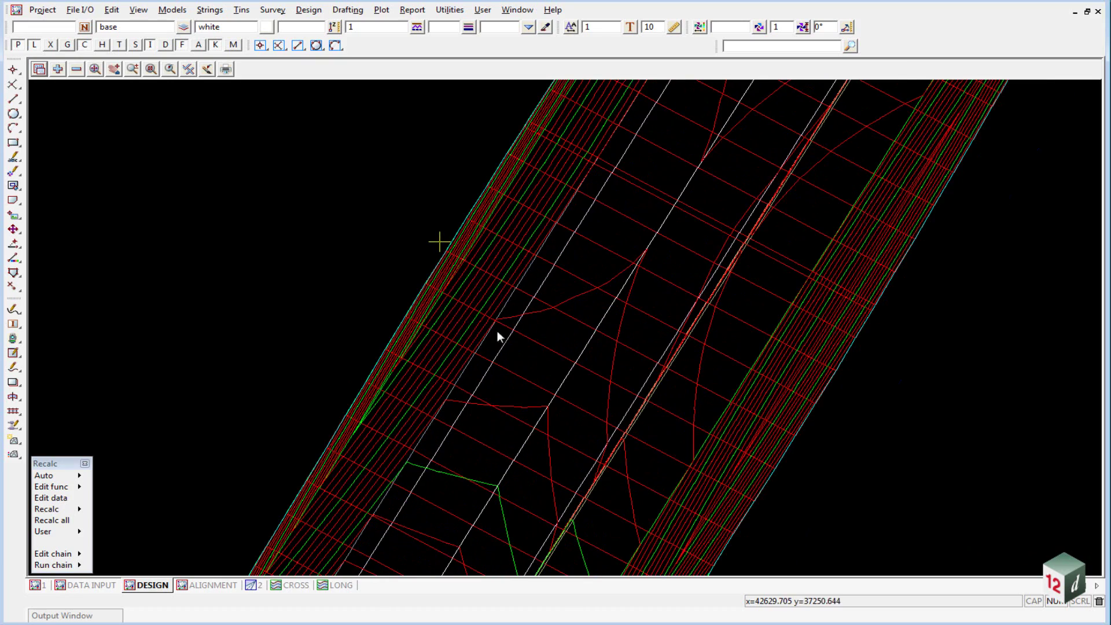
scroll(417, 186, "down", 3)
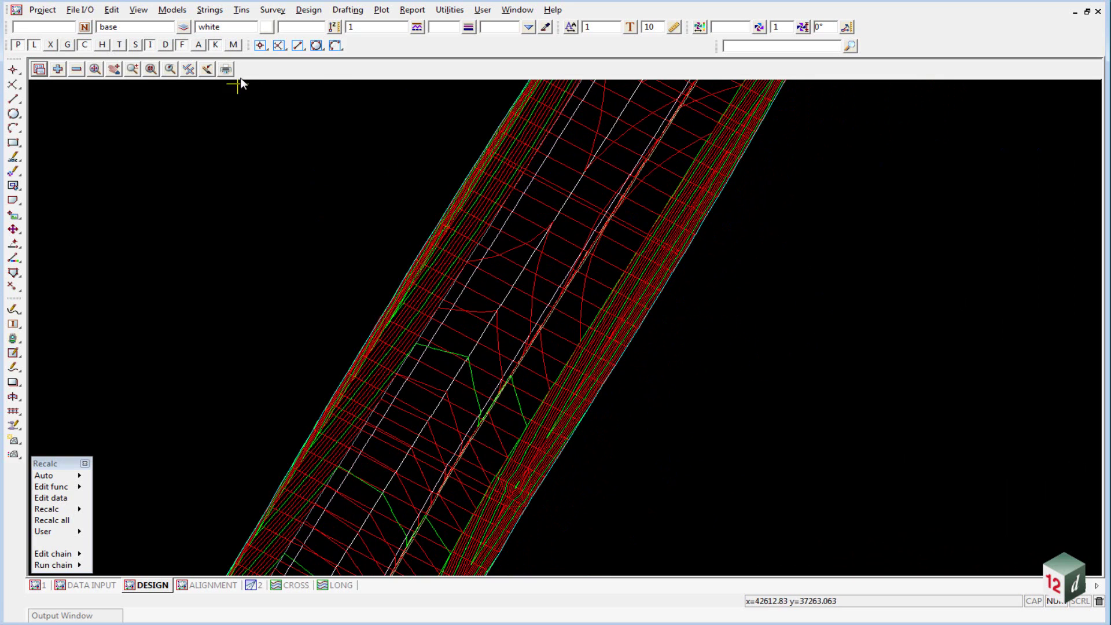
left_click(242, 9)
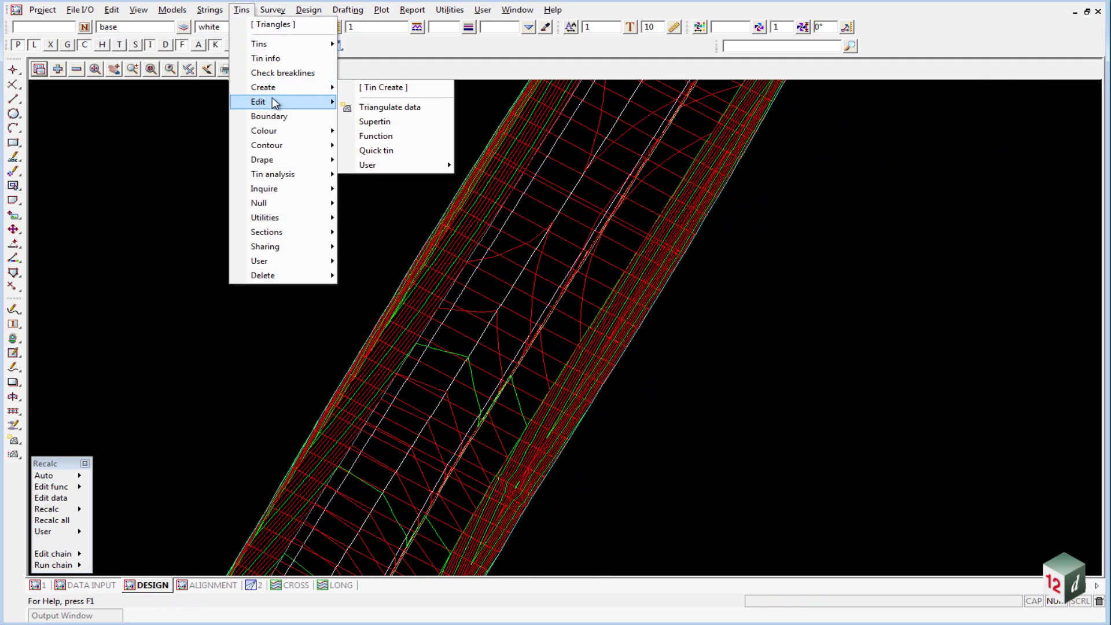
- Choose the DESIGN tin for retriangulation and reveal its nulling settings
mouse_move(272, 102)
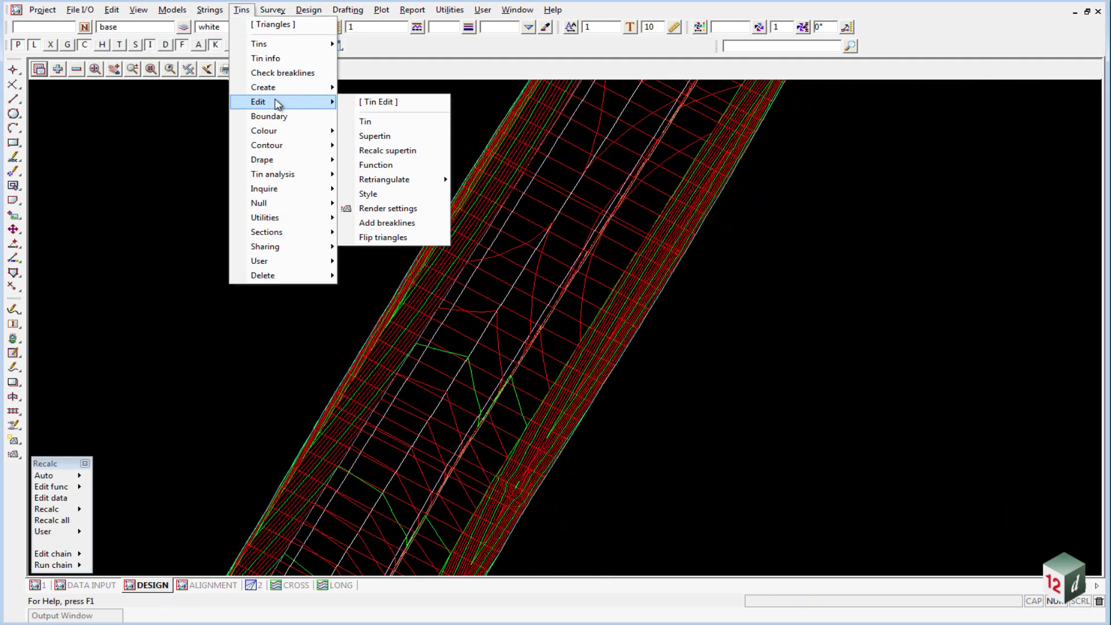
left_click(379, 122)
left_click(584, 168)
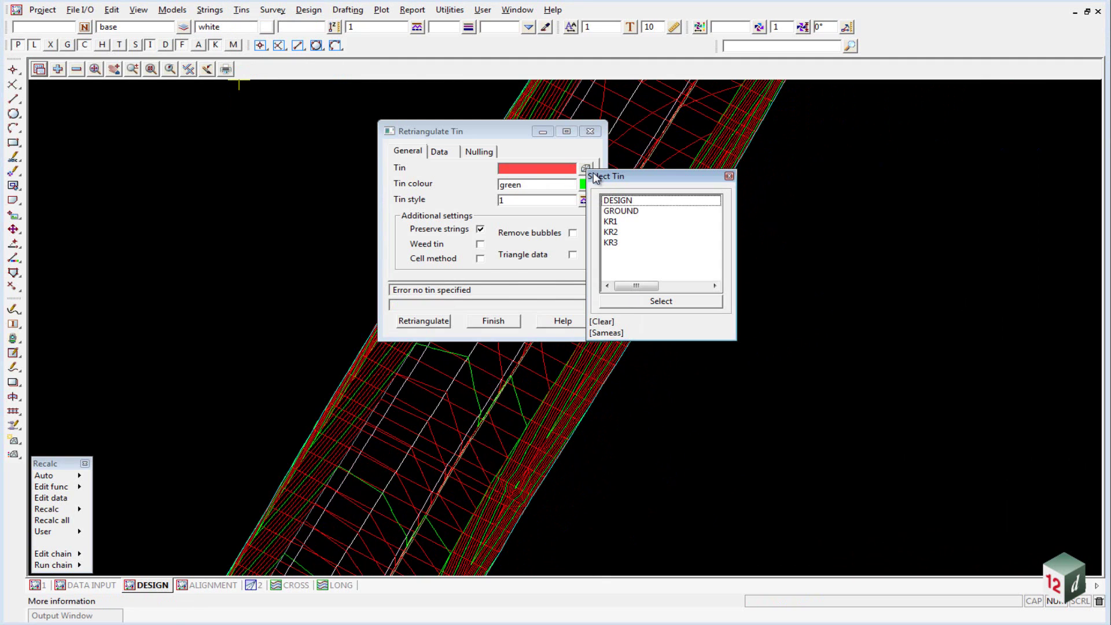
double_click(619, 200)
left_click_drag(460, 134, 117, 104)
left_click(134, 122)
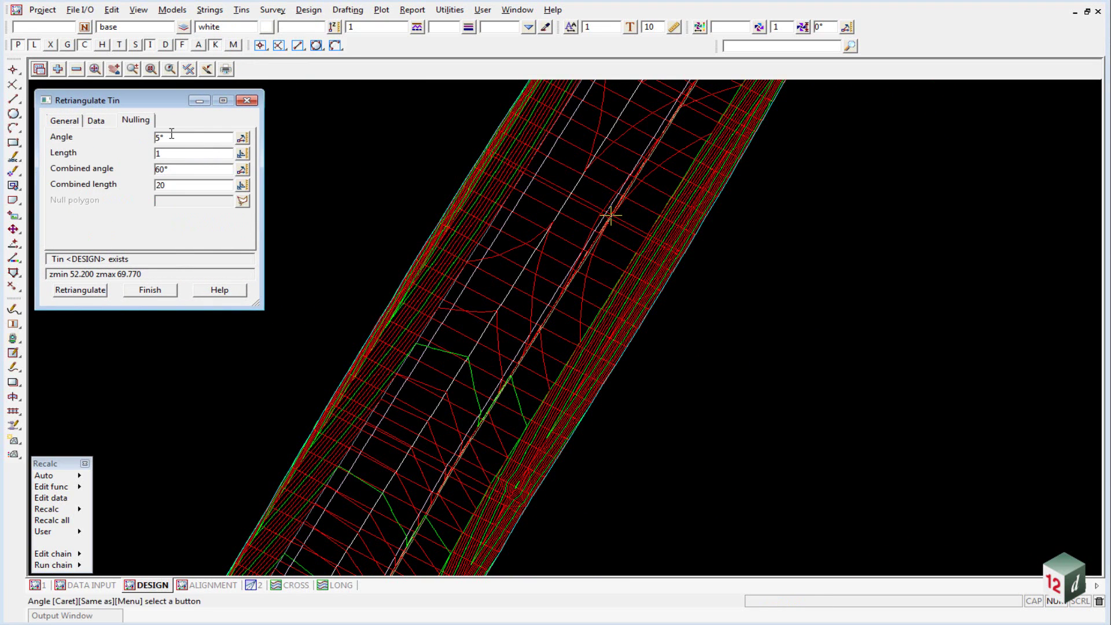
- Clear the Angle, Length, Combined angle and Combined length nulling values
key("BackSpace")
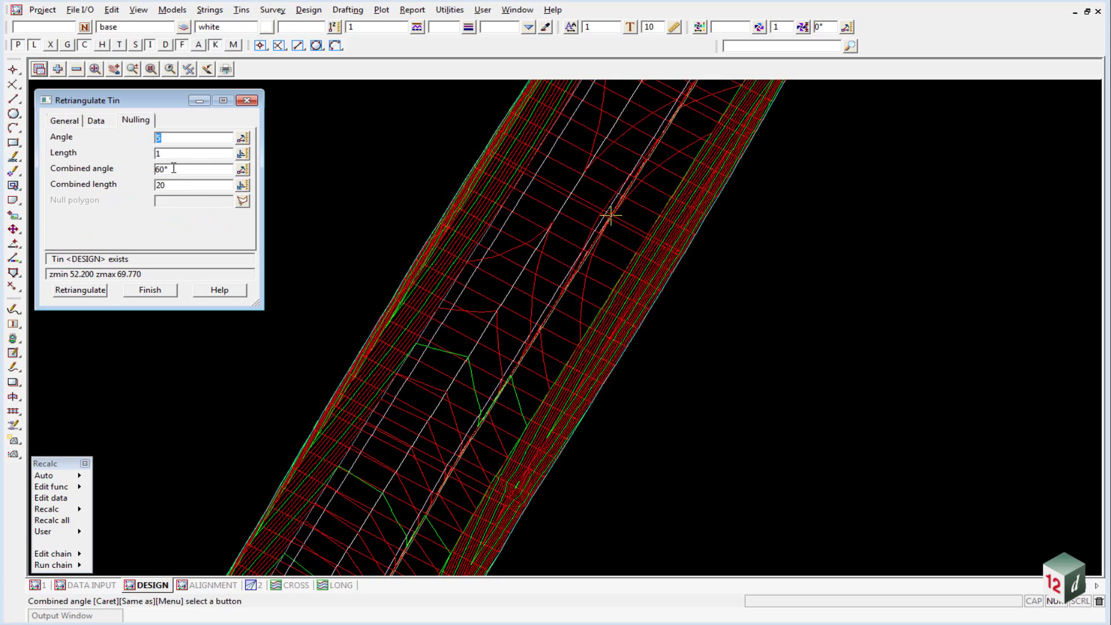
key("Tab")
key("BackSpace")
key("Tab")
key("BackSpace")
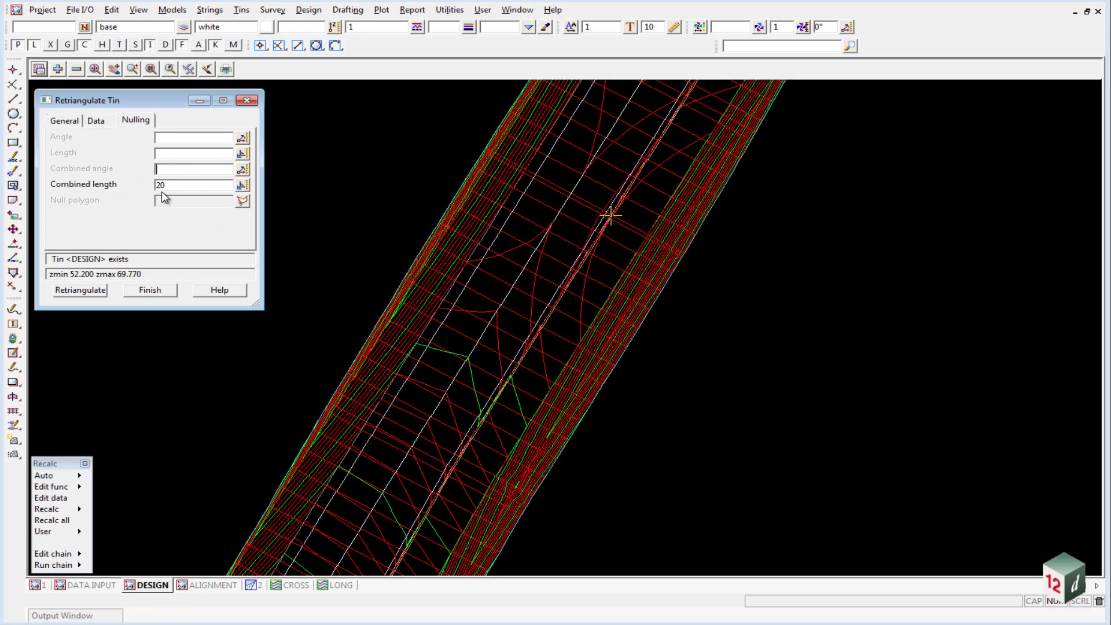
key("Tab")
key("BackSpace")
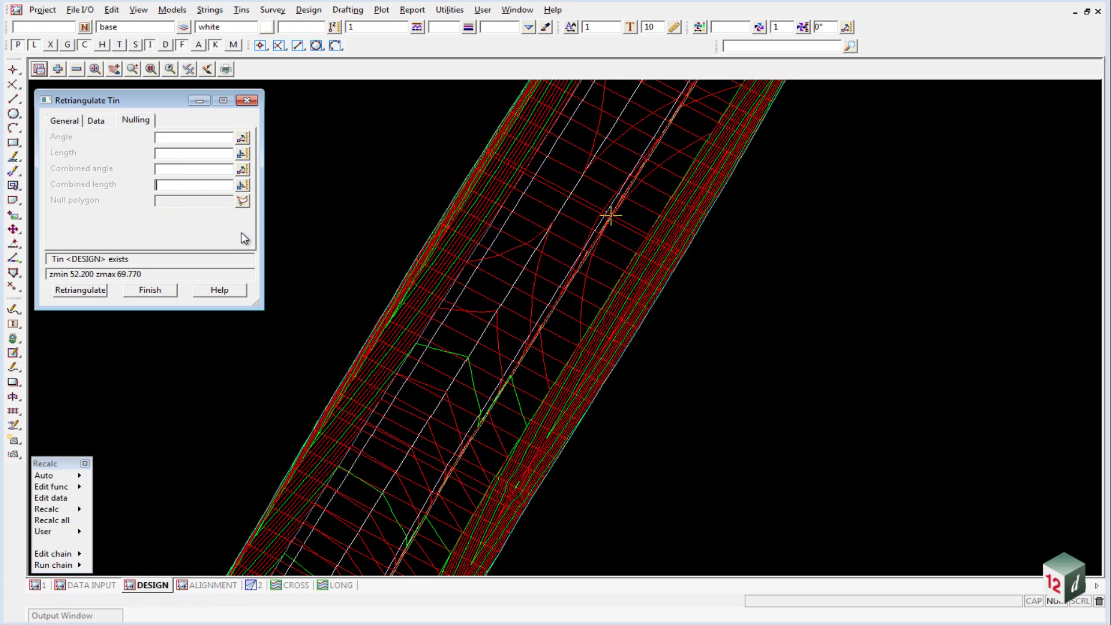
- Use the cyan boundary strings 1 as the null polygon, retriangulate DESIGN and finish
left_click(243, 201)
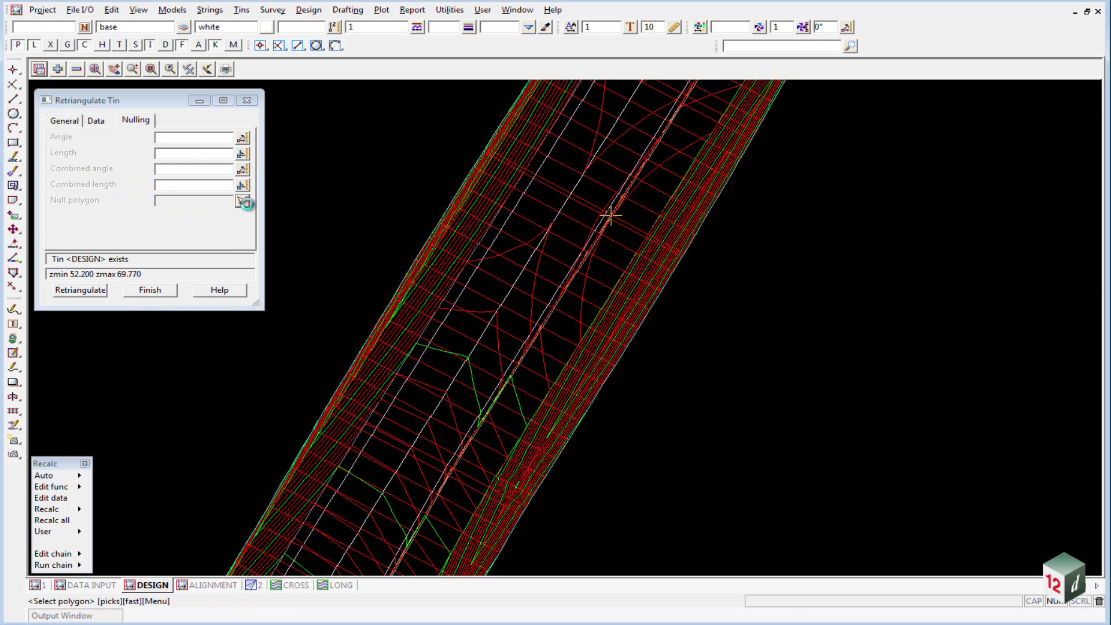
left_click(422, 236)
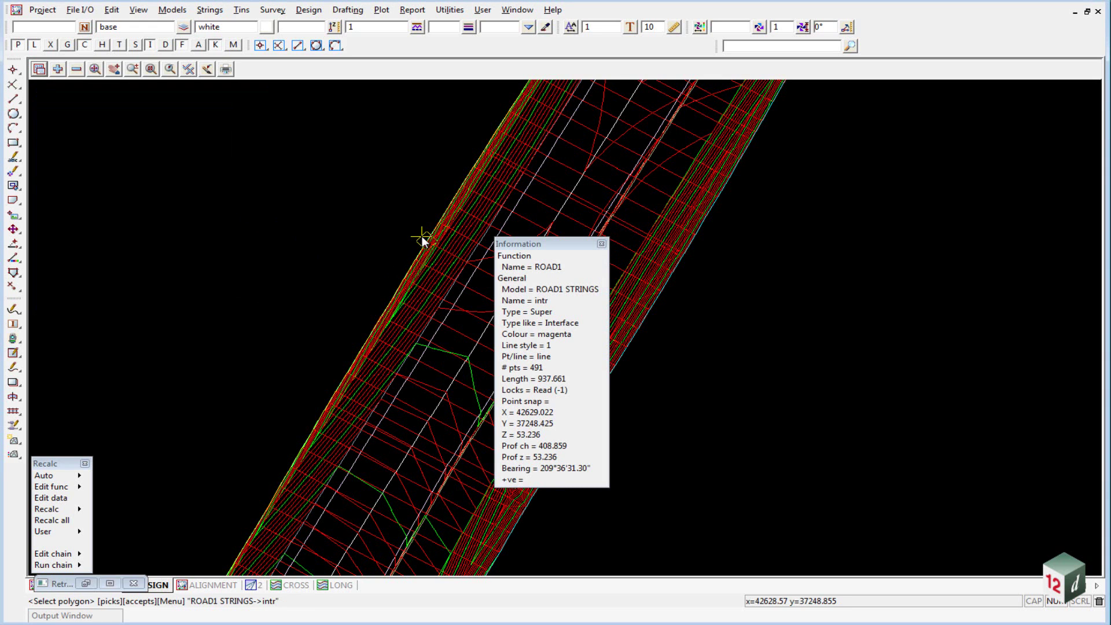
left_click(422, 236)
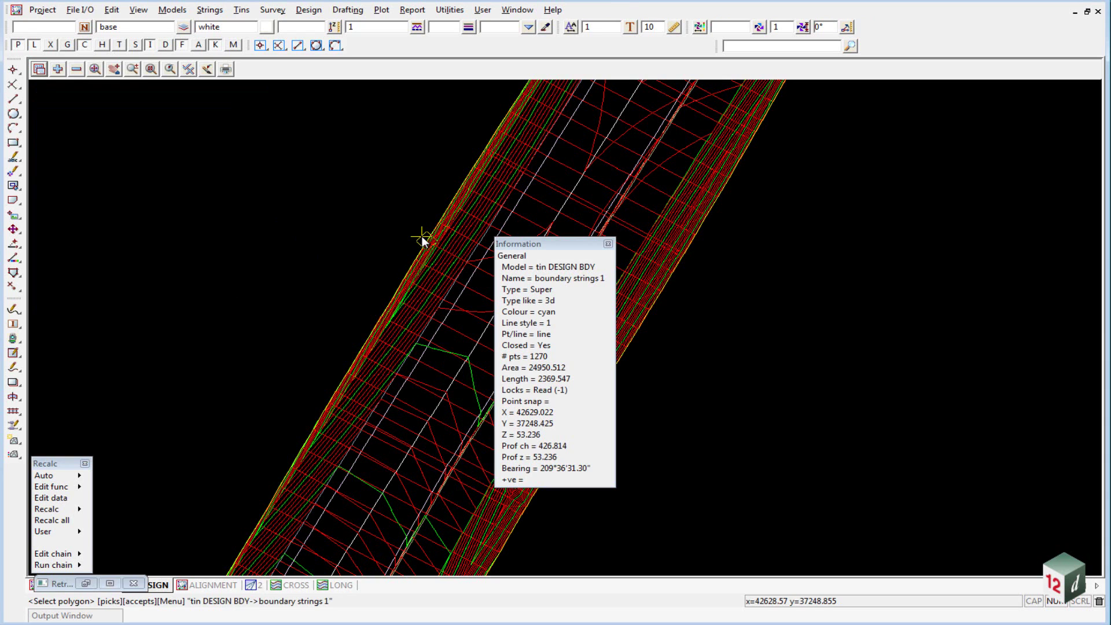
middle_click(422, 236)
left_click(81, 290)
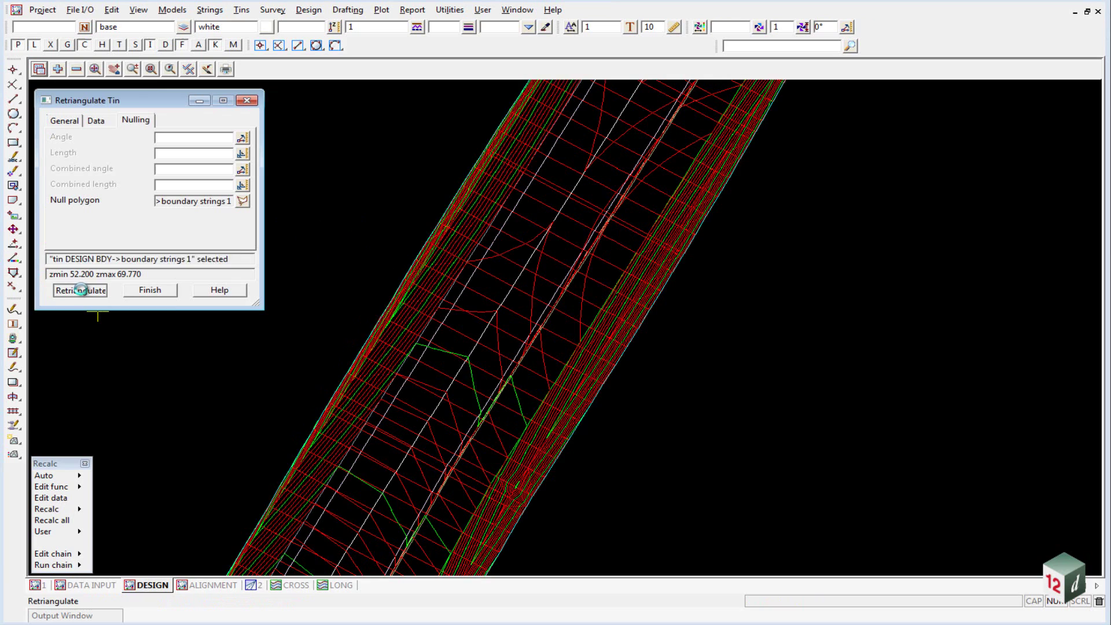
left_click(158, 290)
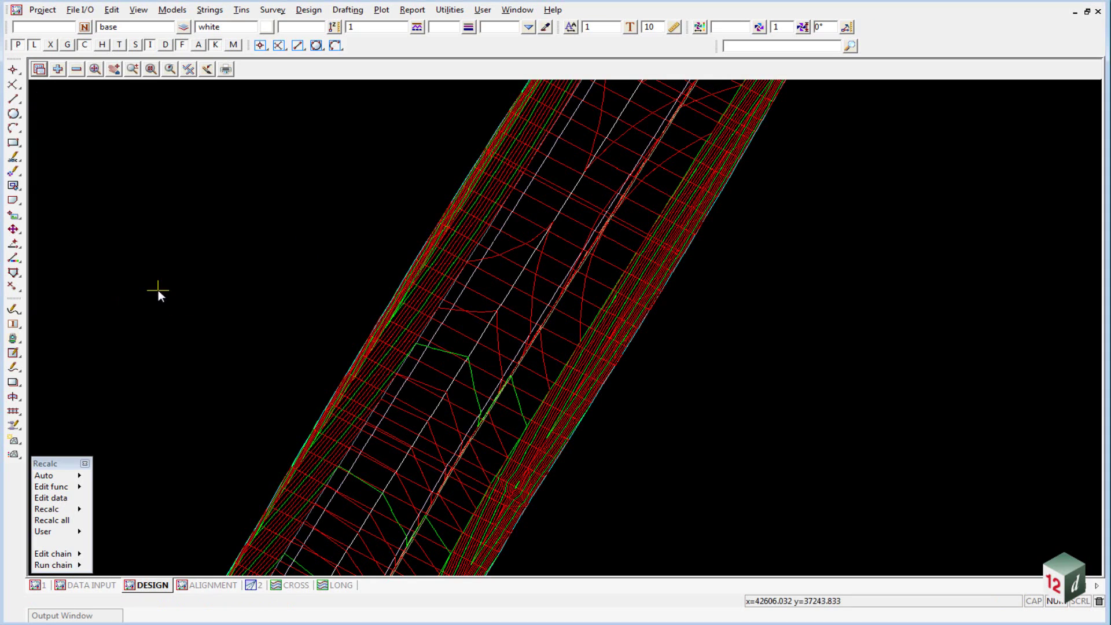
scroll(720, 284, "down", 4)
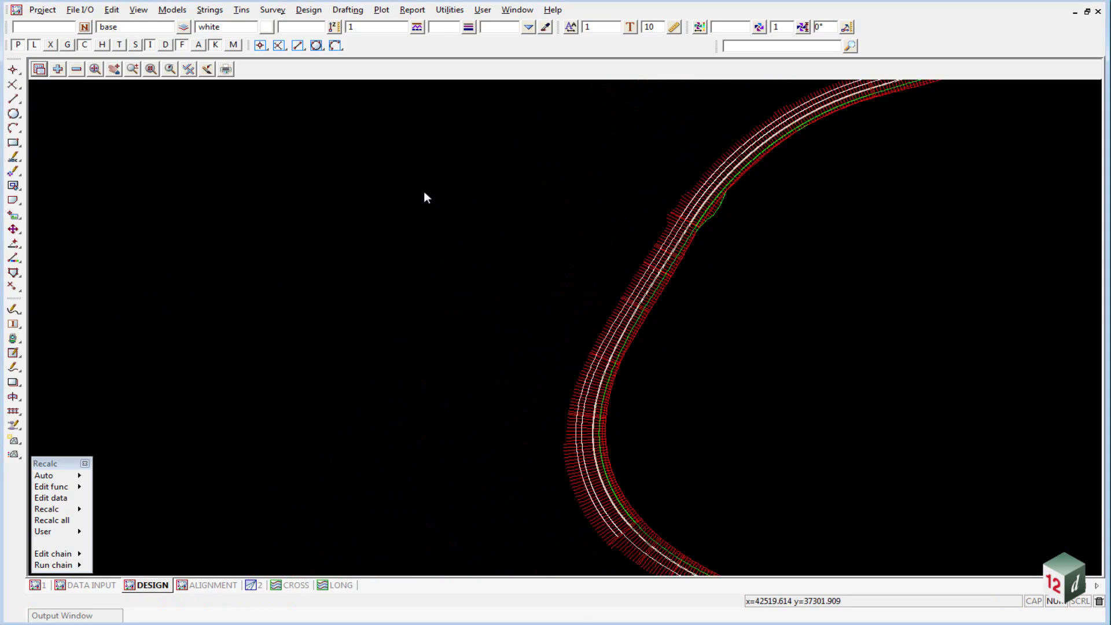
scroll(746, 92, "up", 2)
scroll(745, 94, "up", 1)
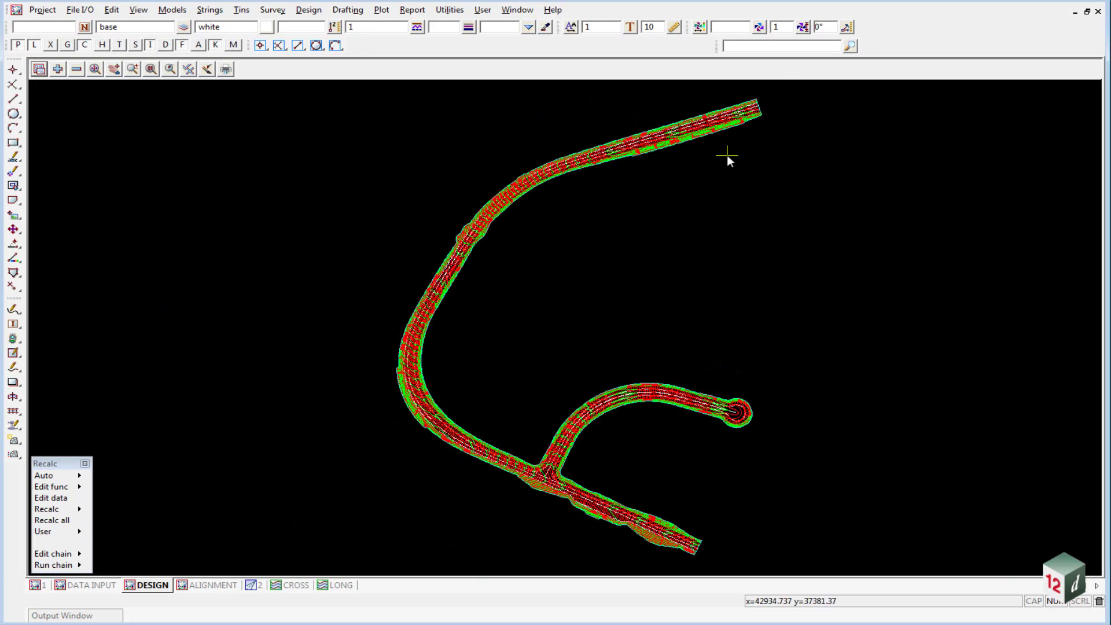